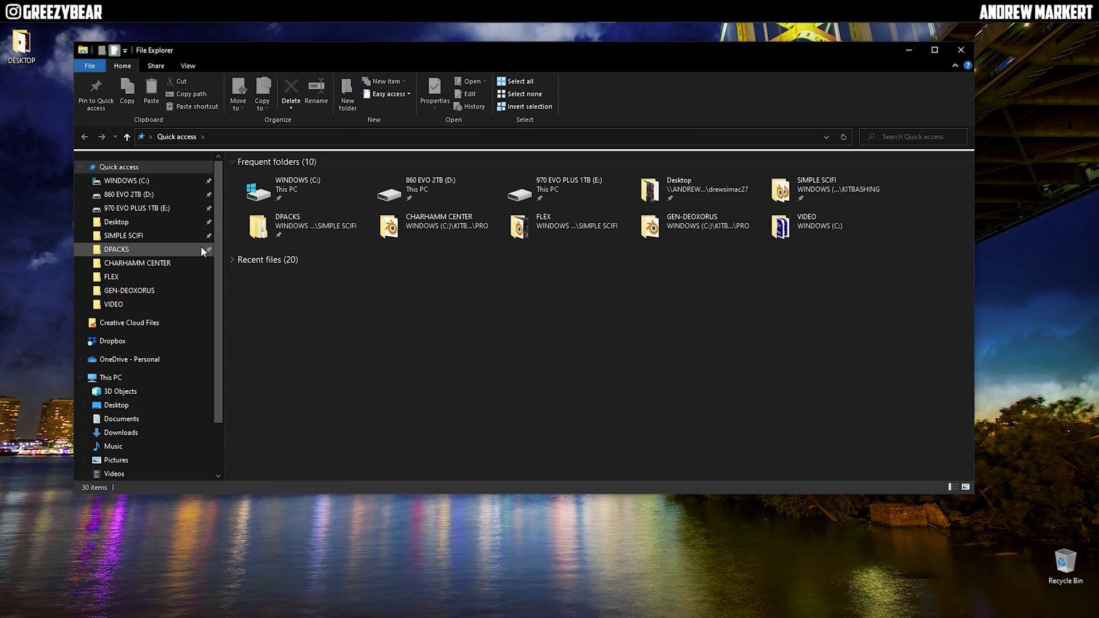
Browse DPACKS > PRO, look inside GEN-DEOXORUS, and return to the PRO folder.
{"action": "left_click", "coordinate": [116, 249]}
{"action": "double_click", "coordinate": [266, 187]}
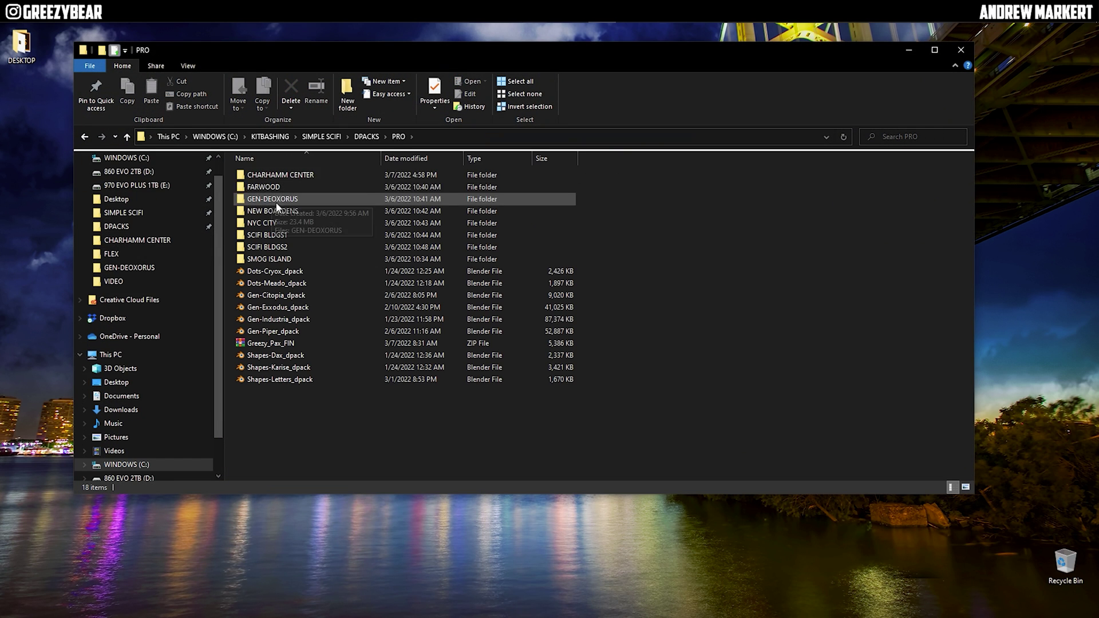
{"action": "left_click", "coordinate": [281, 199]}
{"action": "double_click", "coordinate": [280, 199]}
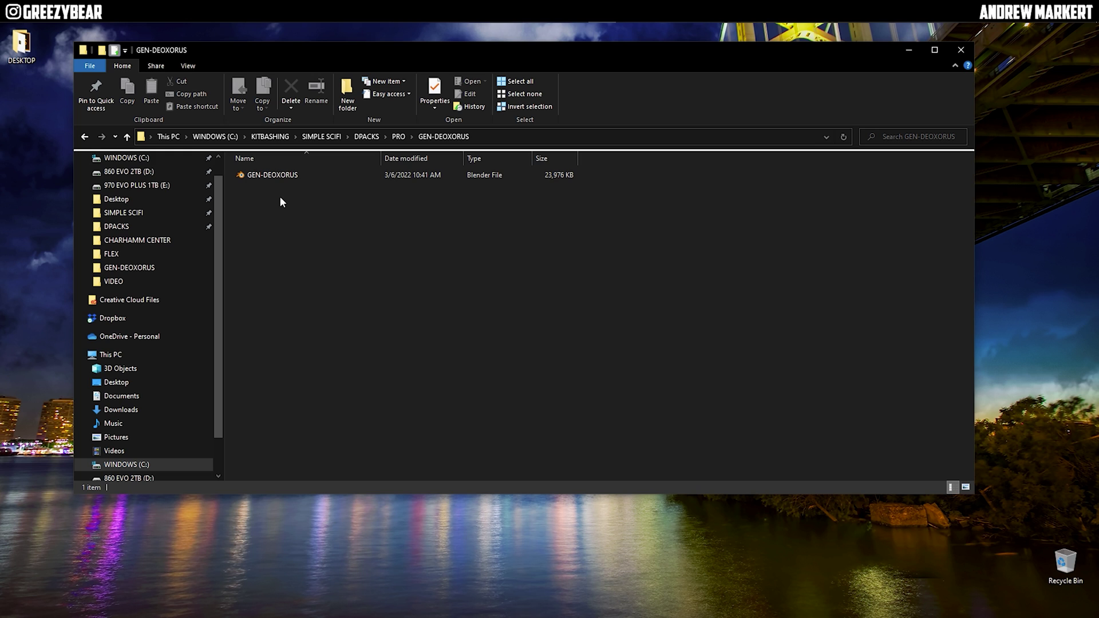
{"action": "left_click", "coordinate": [128, 136]}
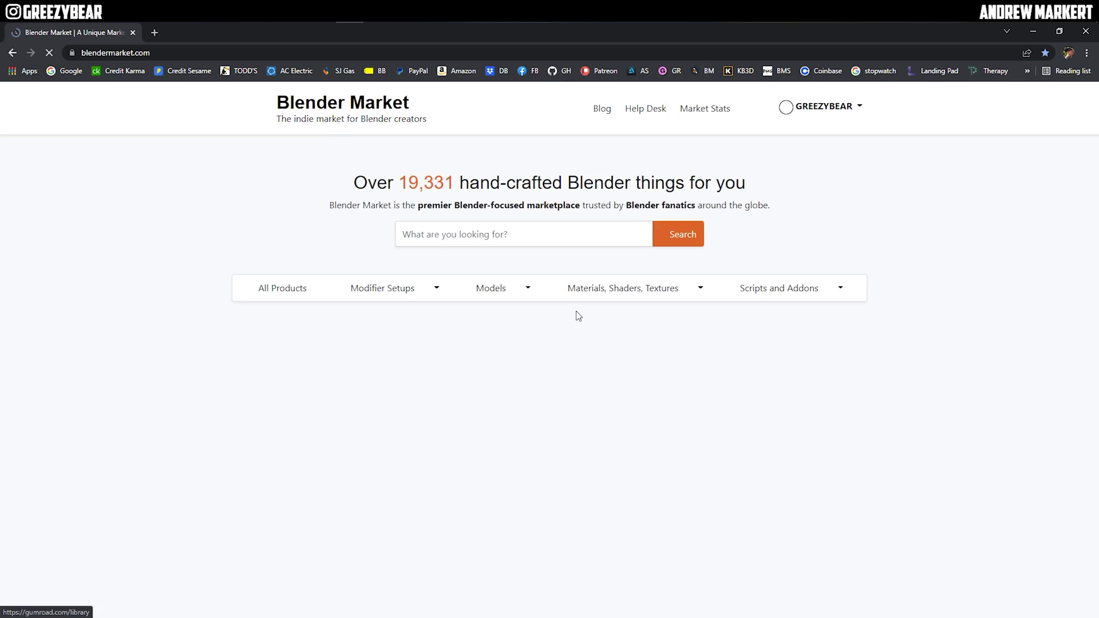
Search Blender Market for 'dpacks'.
{"action": "left_click", "coordinate": [471, 237]}
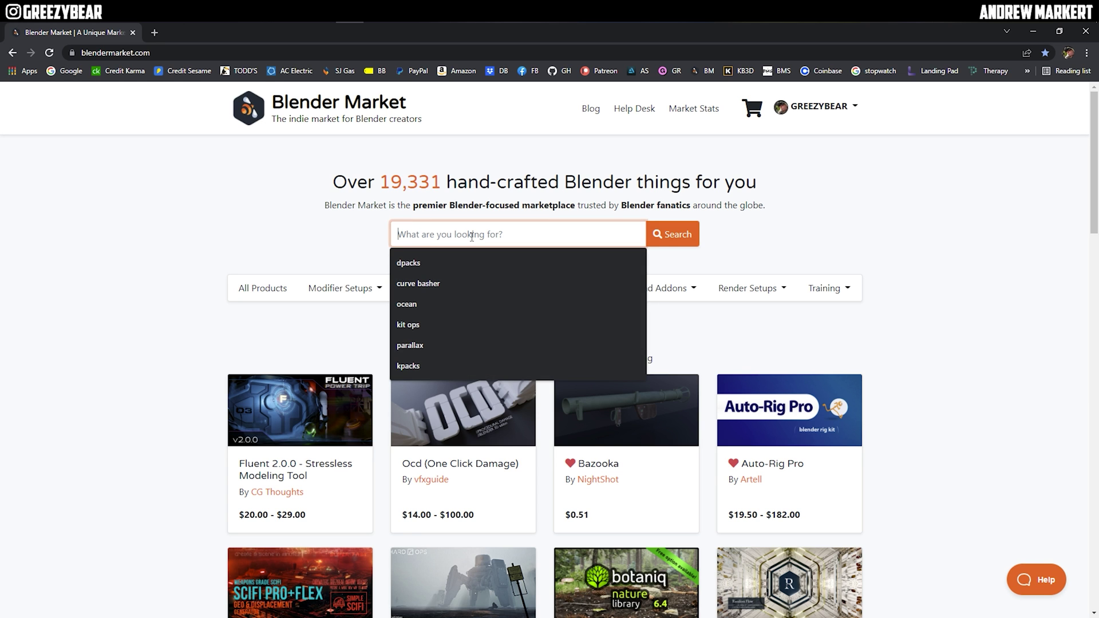
{"action": "left_click", "coordinate": [469, 263]}
{"action": "left_click", "coordinate": [684, 246]}
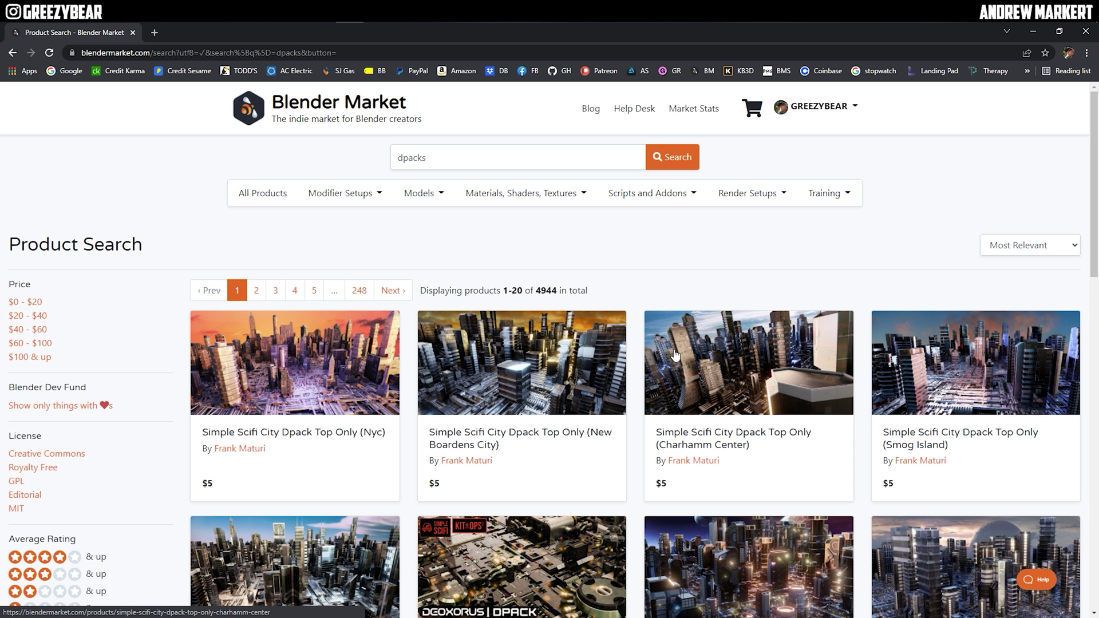
{"action": "scroll", "coordinate": [565, 406], "scroll_direction": "down", "scroll_amount": 4}
View the Deoxorus Dpack product page, then close the browser and open GEN-DEOXORUS in Explorer.
{"action": "left_click", "coordinate": [564, 406]}
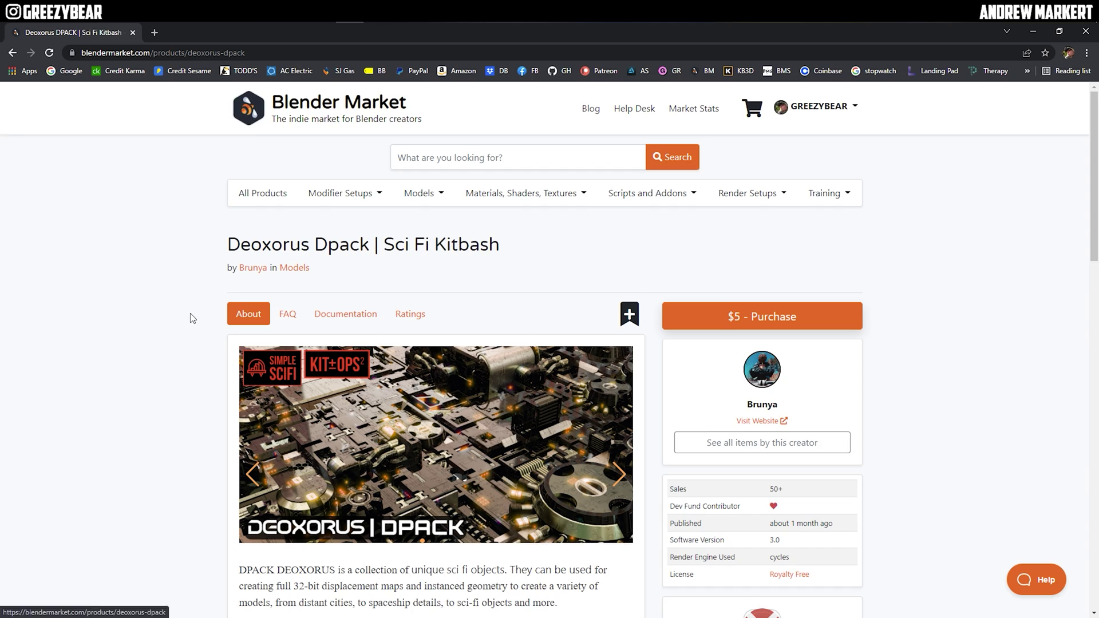
{"action": "scroll", "coordinate": [191, 317], "scroll_direction": "down", "scroll_amount": 3}
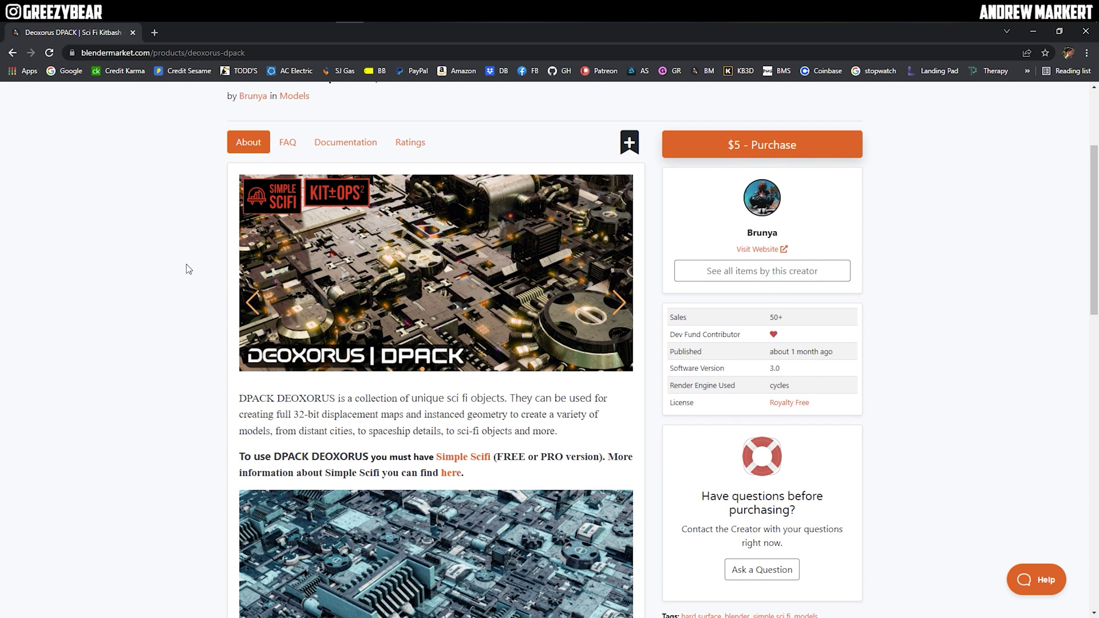
{"action": "scroll", "coordinate": [183, 295], "scroll_direction": "up", "scroll_amount": 1}
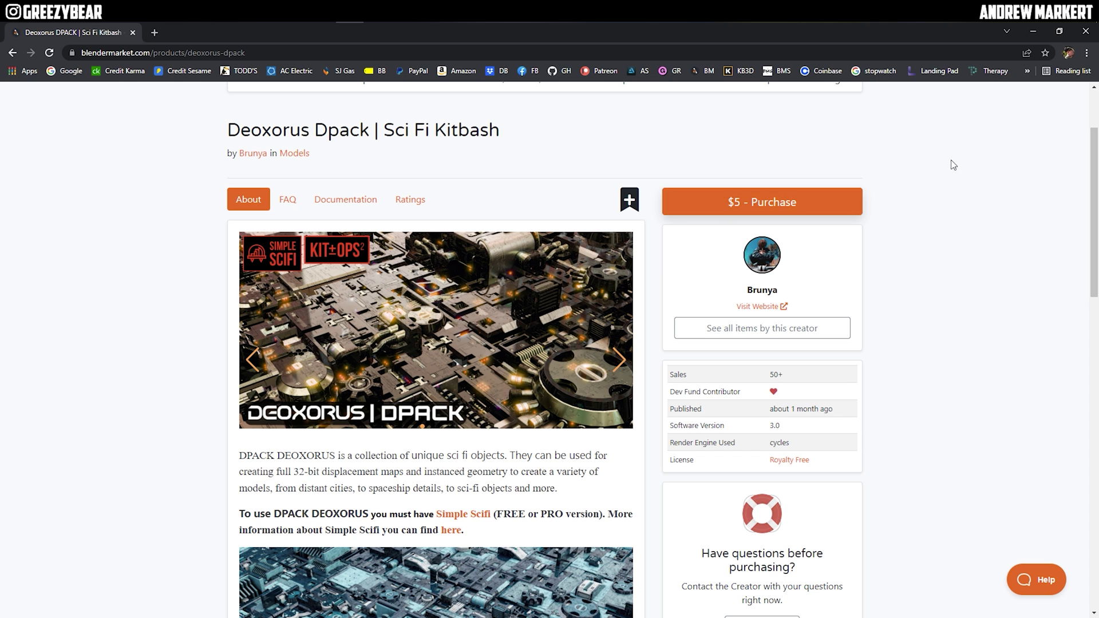
{"action": "left_click", "coordinate": [1086, 34]}
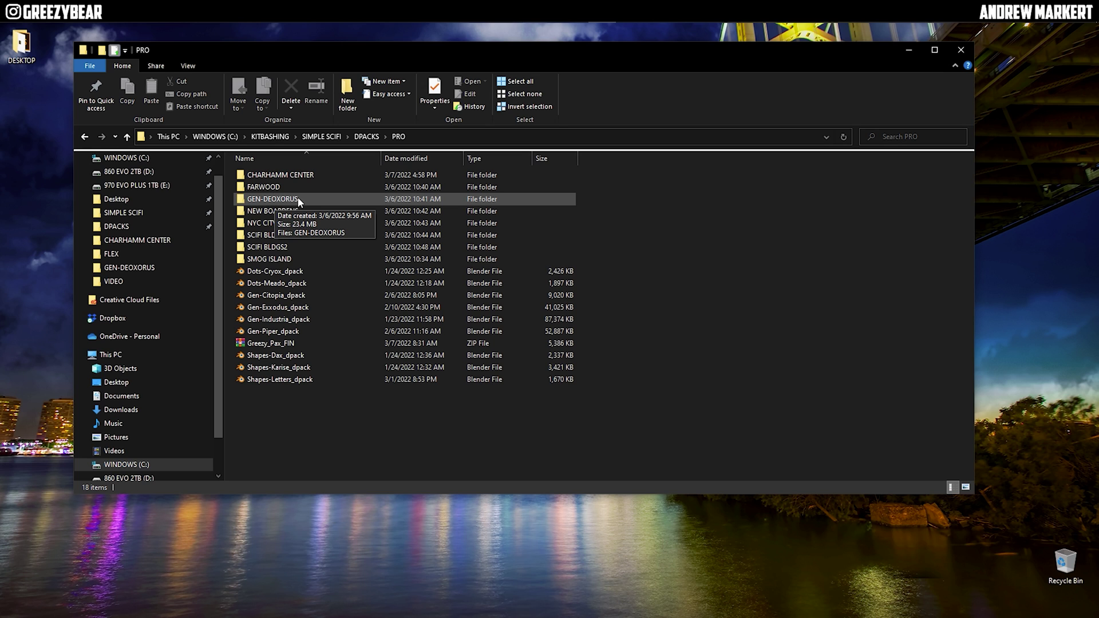
{"action": "double_click", "coordinate": [282, 200]}
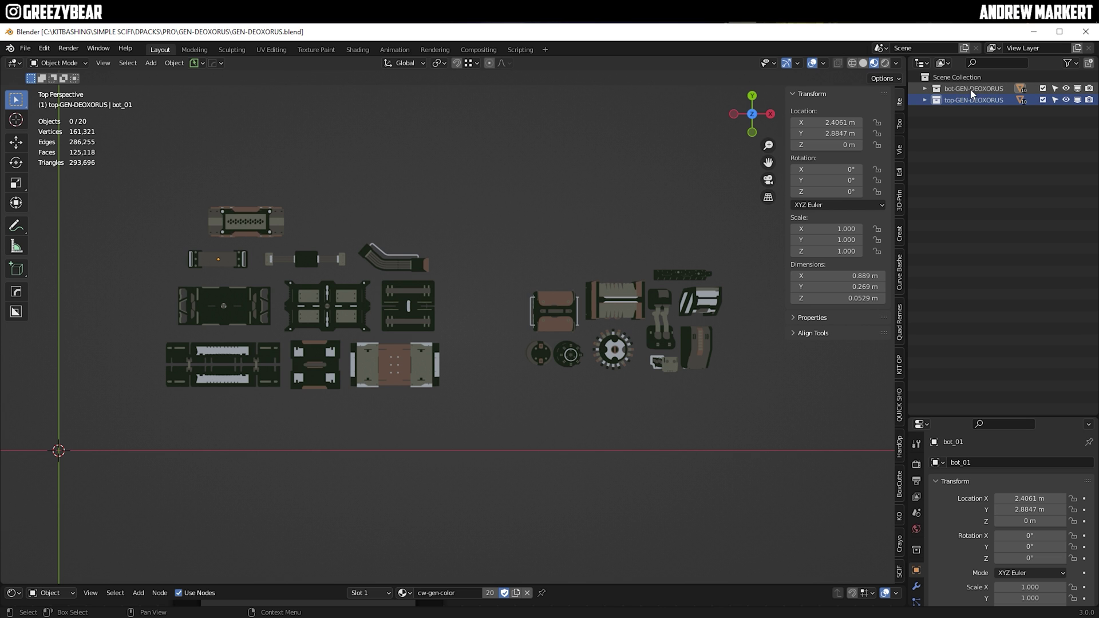
Close Blender, go up to DPACKS and create a new folder there.
{"action": "left_click", "coordinate": [1086, 31]}
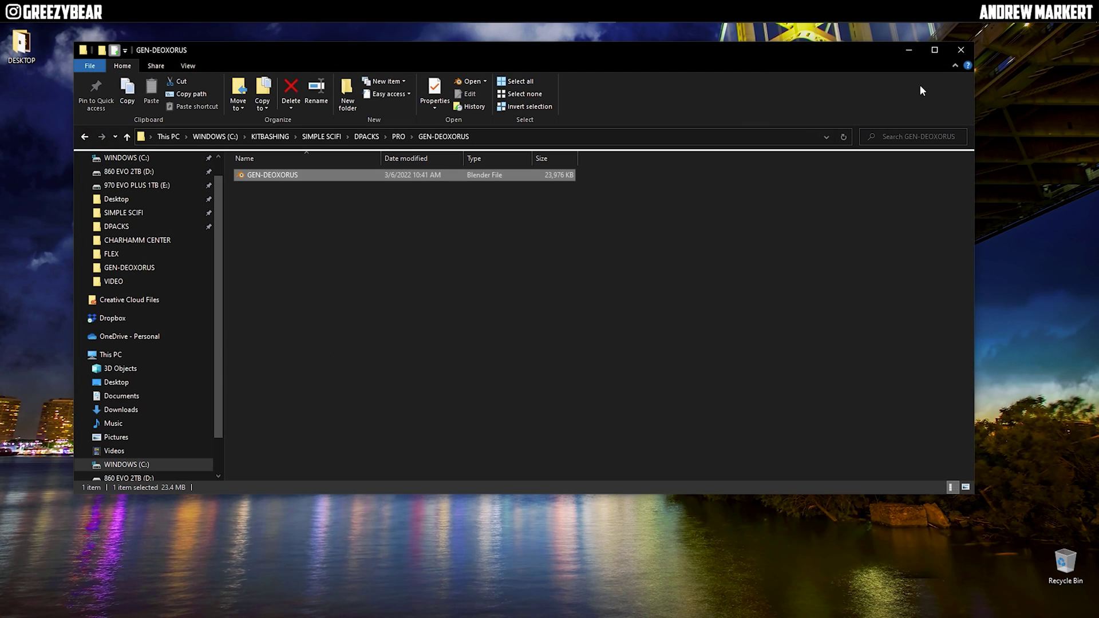
{"action": "left_click", "coordinate": [127, 137]}
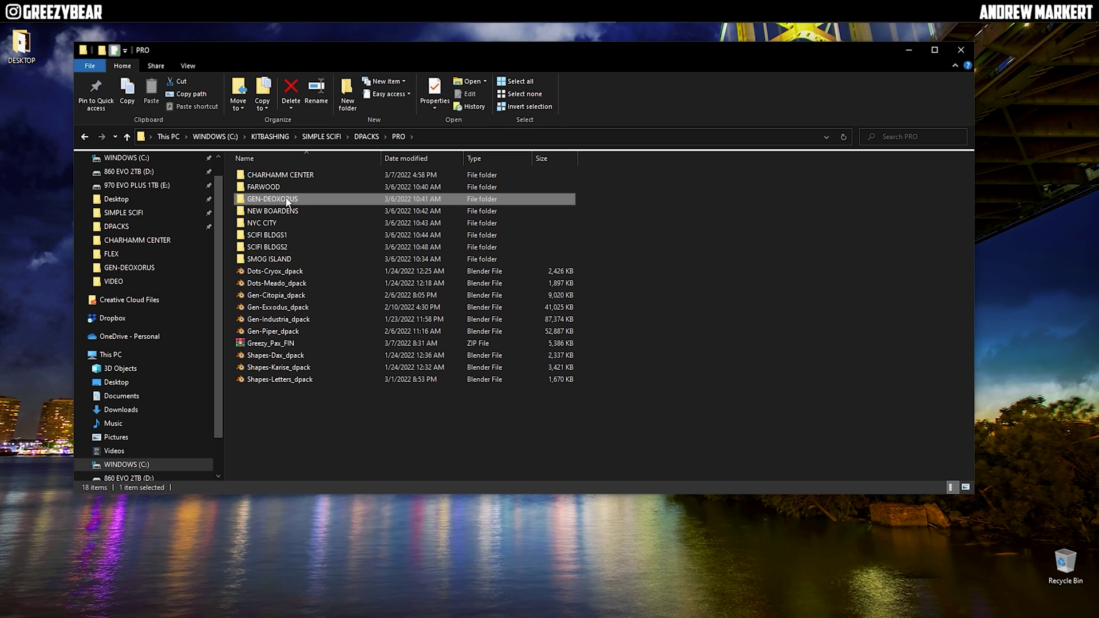
{"action": "left_click", "coordinate": [126, 137]}
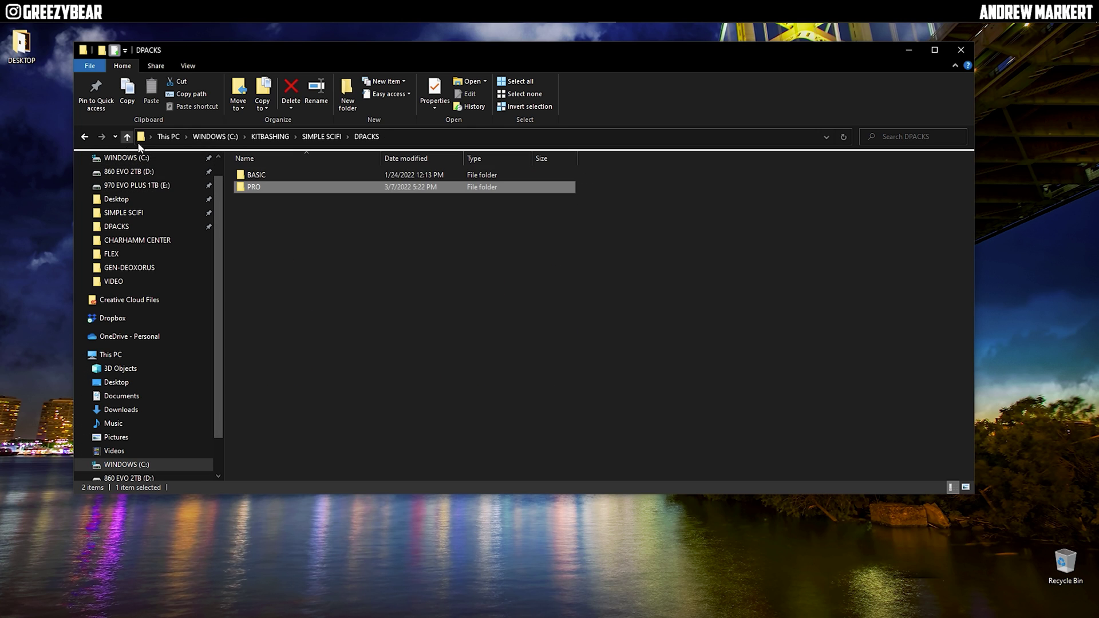
{"action": "right_click", "coordinate": [279, 252]}
{"action": "mouse_move", "coordinate": [249, 390]}
{"action": "left_click", "coordinate": [300, 390]}
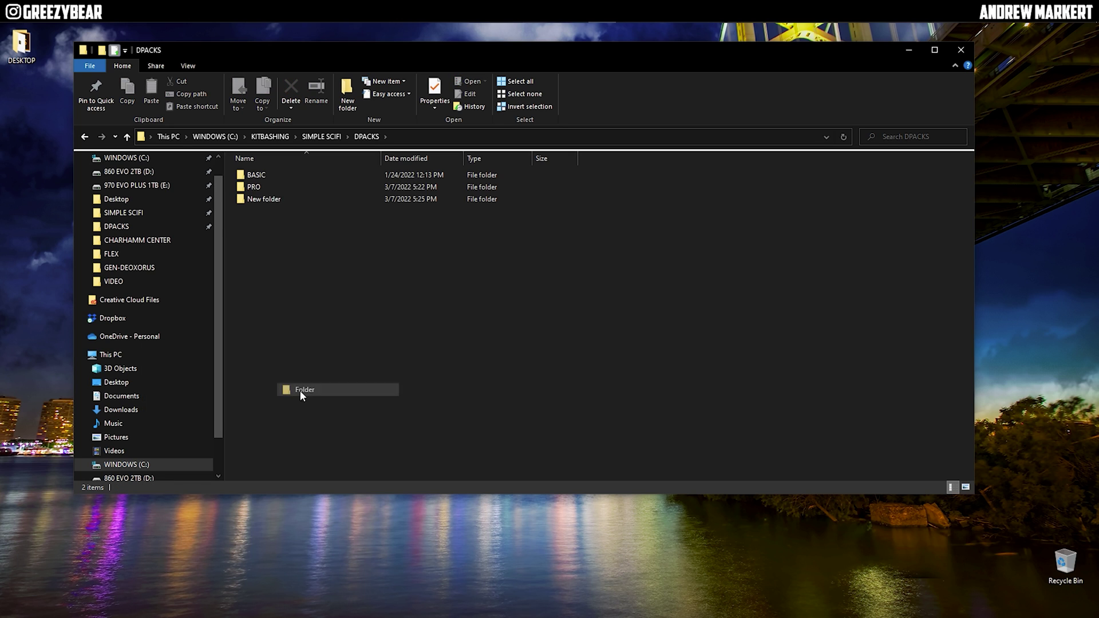
{"action": "key", "text": "Return"}
{"action": "double_click", "coordinate": [263, 186]}
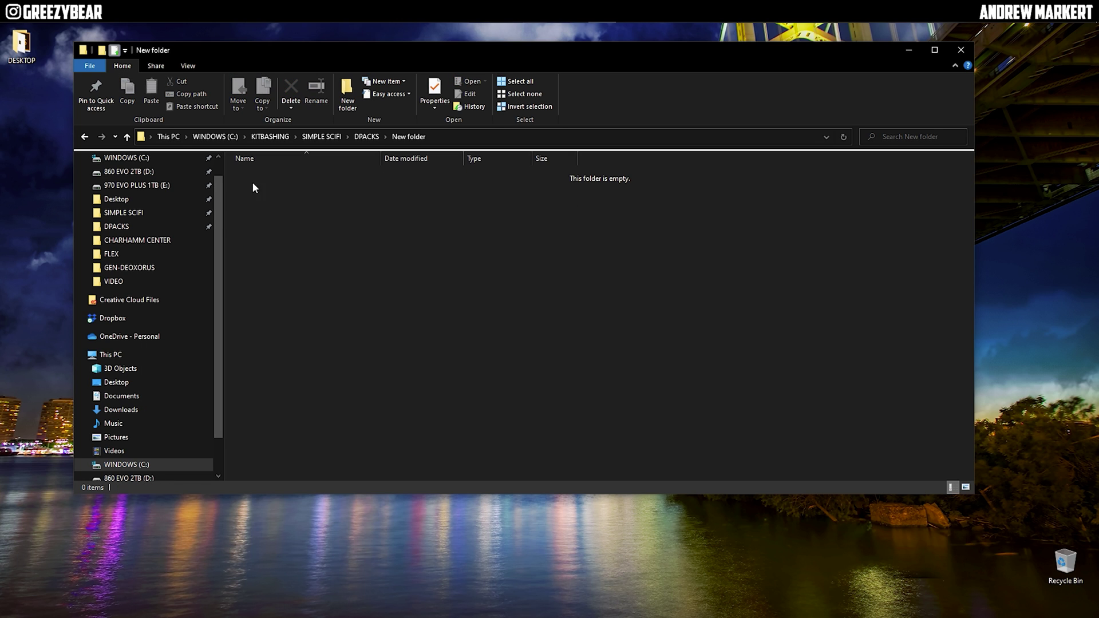
{"action": "left_click", "coordinate": [127, 136]}
Rename the new folder to 'USER DPACKS'.
{"action": "key", "text": "F2"}
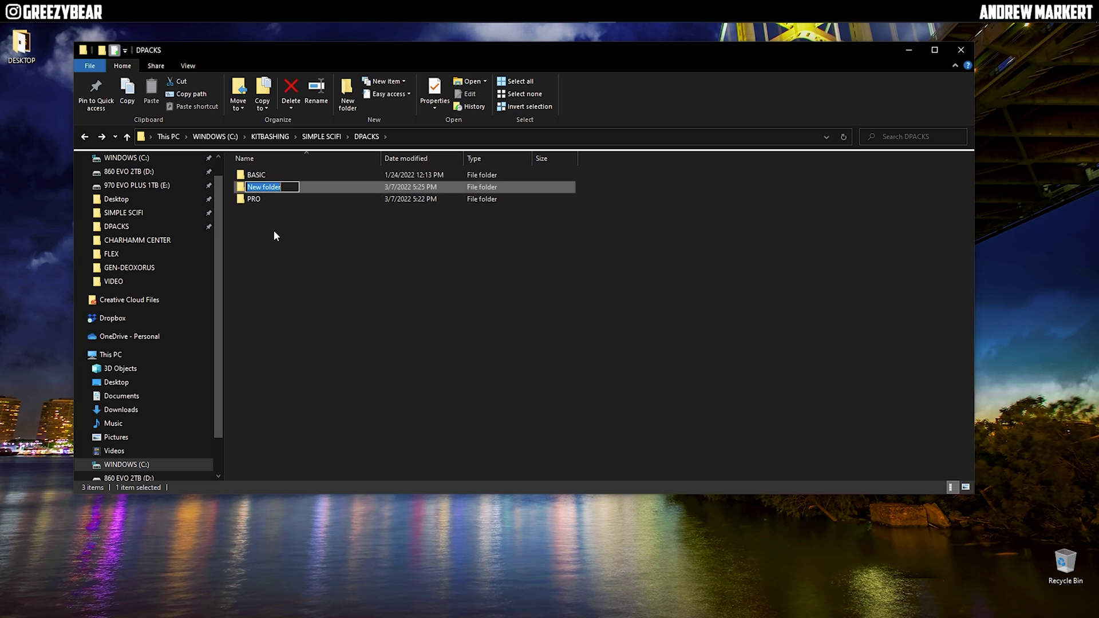
{"action": "type", "text": "USER DPACKS"}
{"action": "key", "text": "Return"}
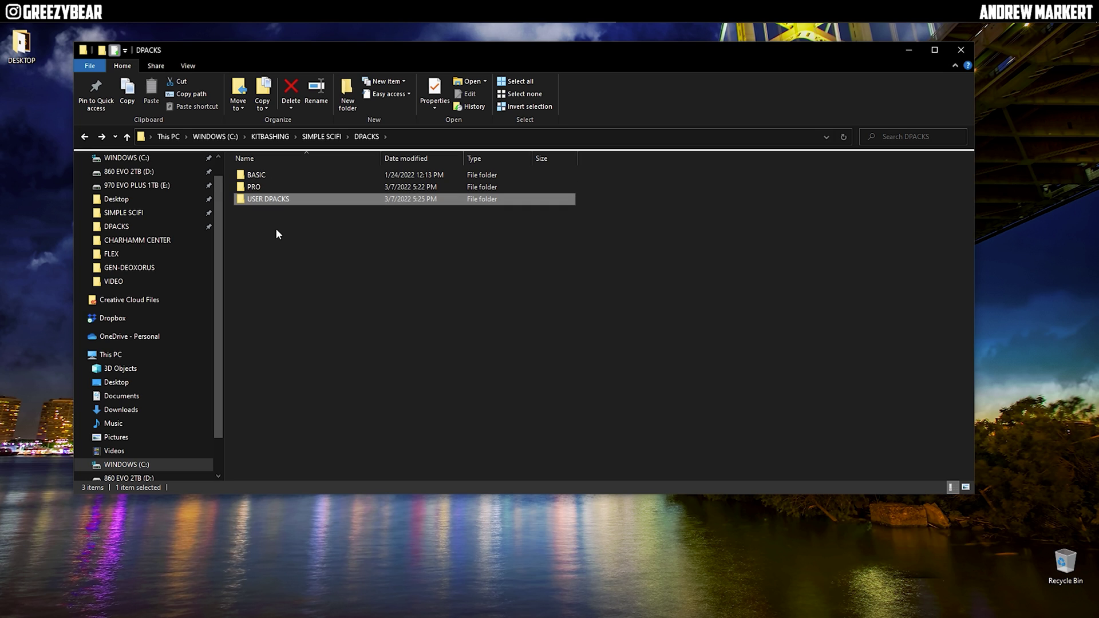
Copy GEN-DEOXORUS from PRO, paste it into USER DPACKS, and refresh the folder.
{"action": "double_click", "coordinate": [263, 186]}
{"action": "left_click", "coordinate": [274, 199]}
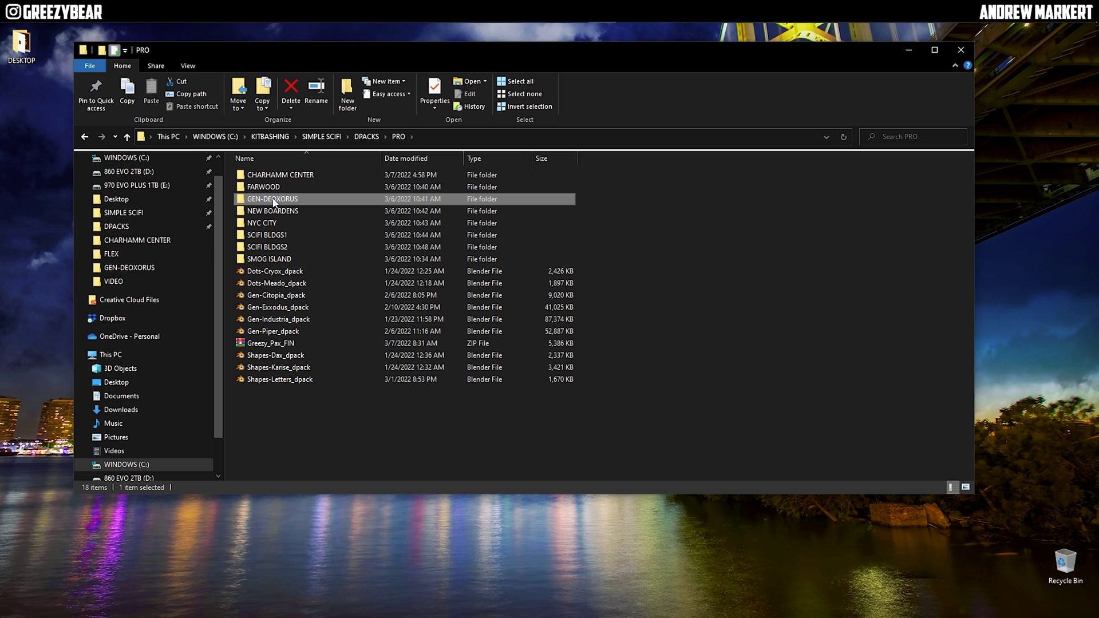
{"action": "right_click", "coordinate": [273, 200]}
{"action": "left_click", "coordinate": [155, 401]}
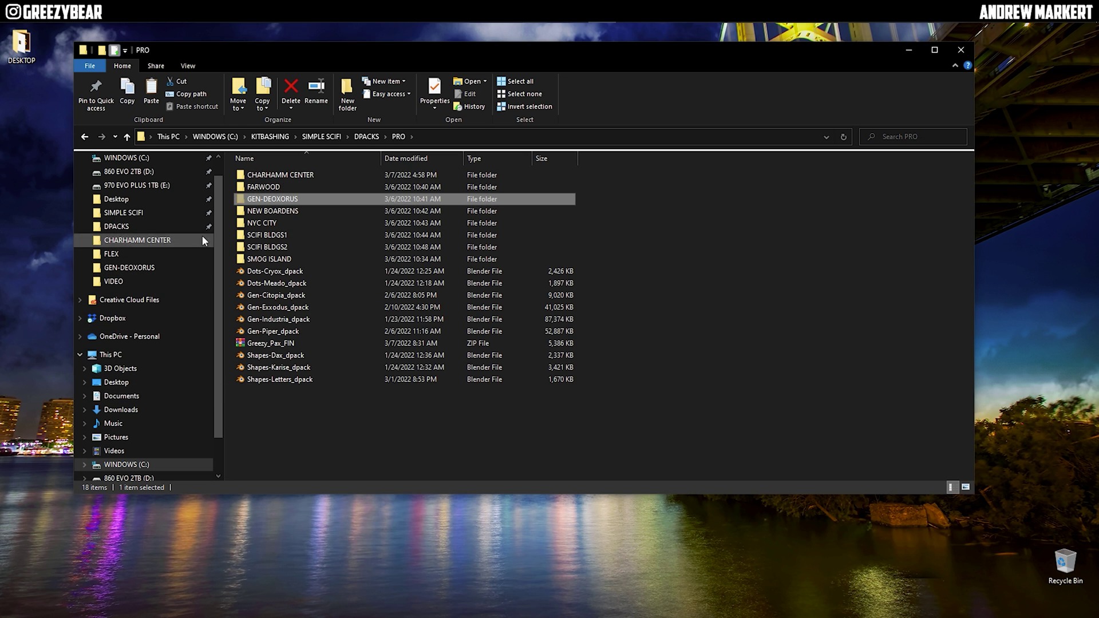
{"action": "left_click", "coordinate": [127, 137]}
{"action": "double_click", "coordinate": [271, 198]}
{"action": "right_click", "coordinate": [279, 225]}
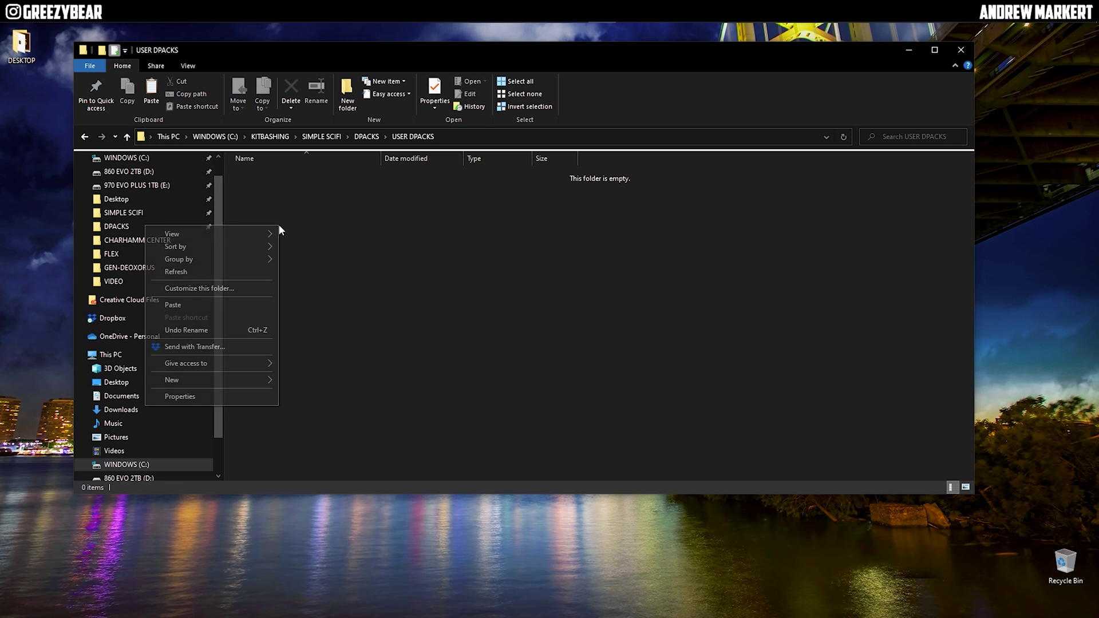
{"action": "left_click", "coordinate": [209, 304]}
{"action": "right_click", "coordinate": [287, 266]}
{"action": "left_click", "coordinate": [223, 311]}
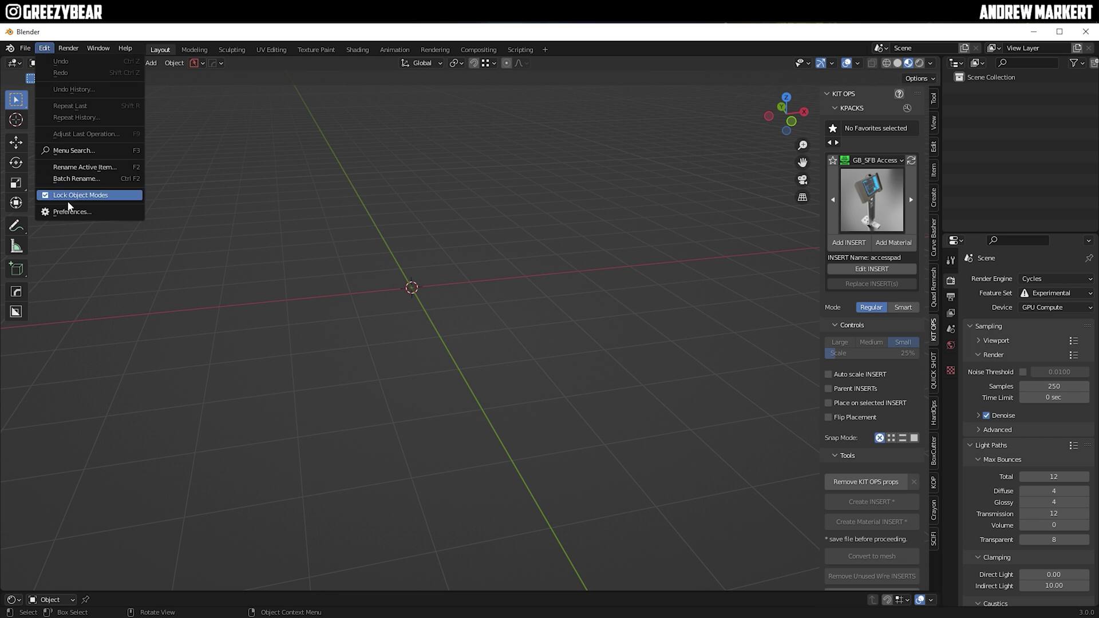
In Preferences, expand the SciFi Flex add-on and clear its custom DPack master folder path.
{"action": "left_click", "coordinate": [75, 213]}
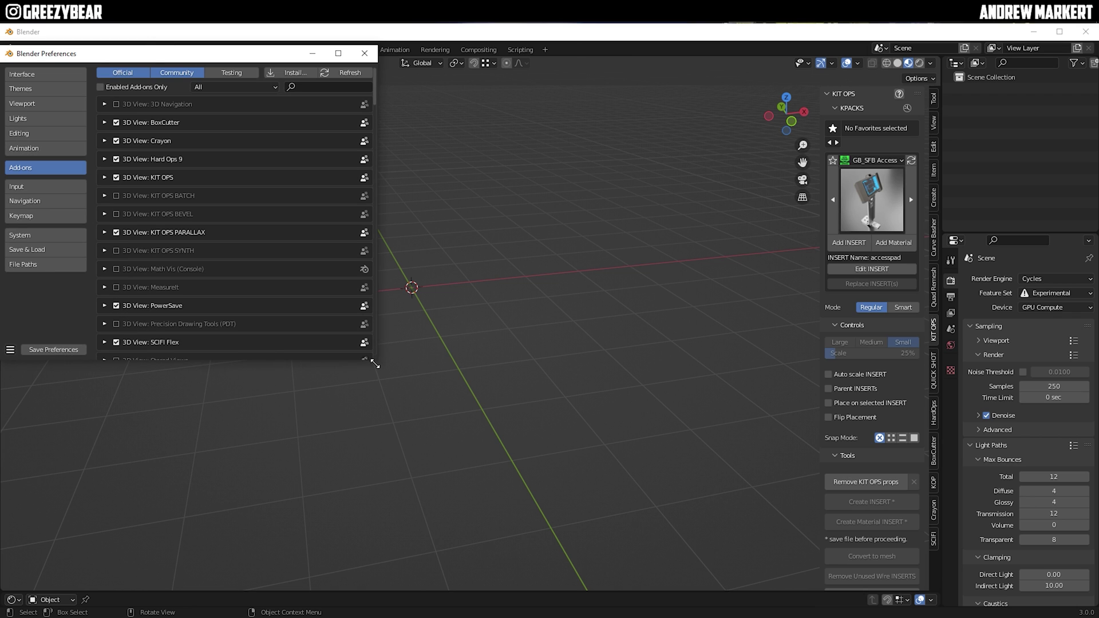
{"action": "left_click_drag", "start_coordinate": [378, 359], "coordinate": [580, 490]}
{"action": "left_click", "coordinate": [105, 342]}
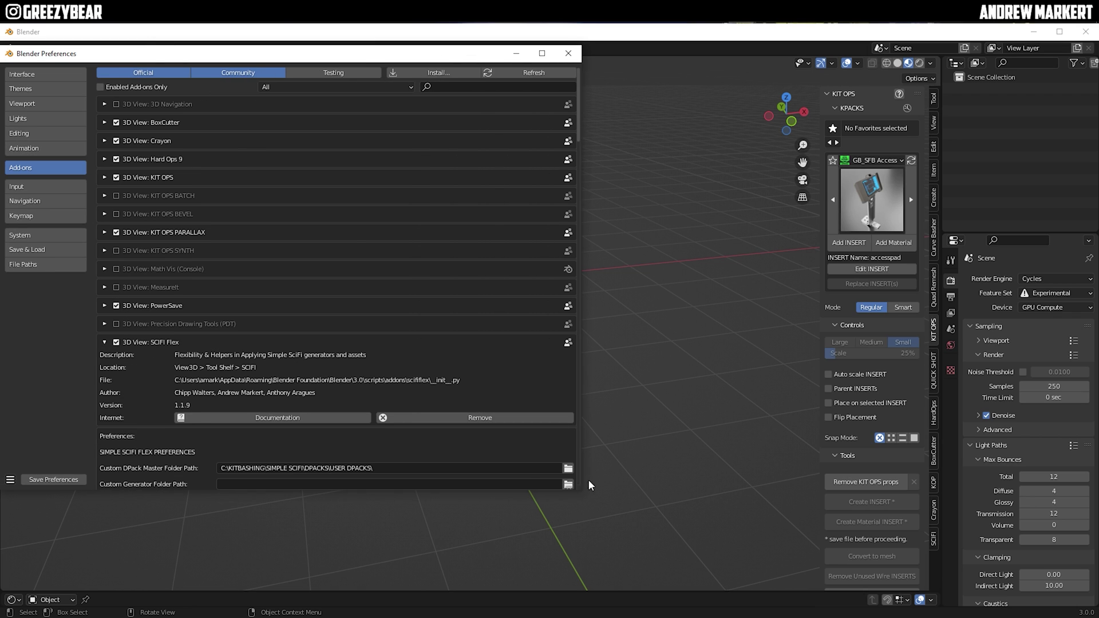
{"action": "scroll", "coordinate": [406, 412], "scroll_direction": "down", "scroll_amount": 2}
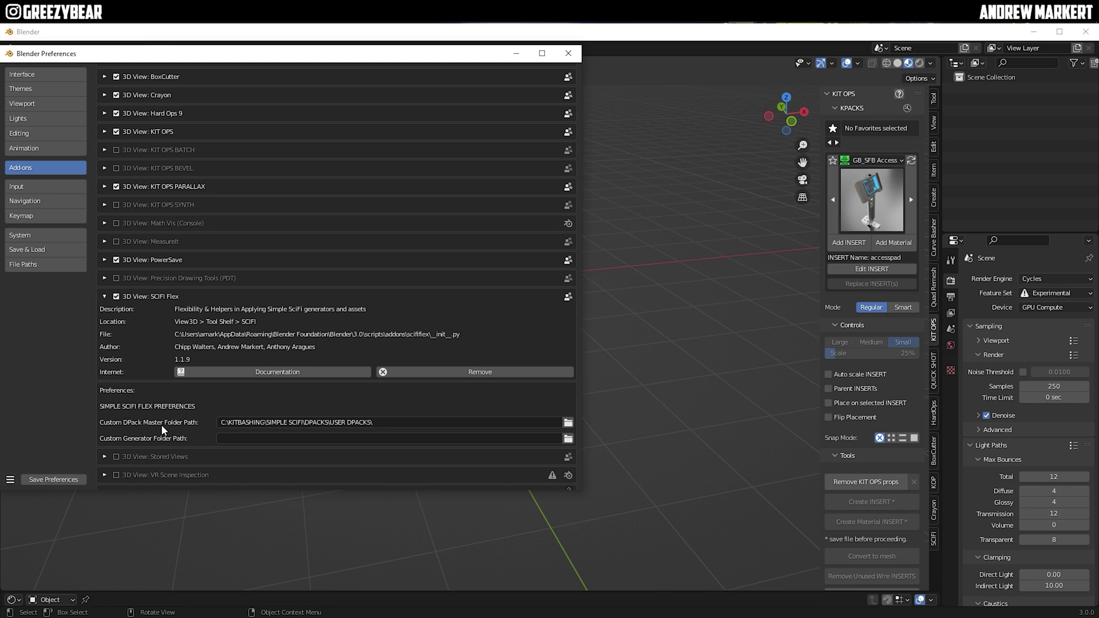
{"action": "left_click", "coordinate": [381, 422]}
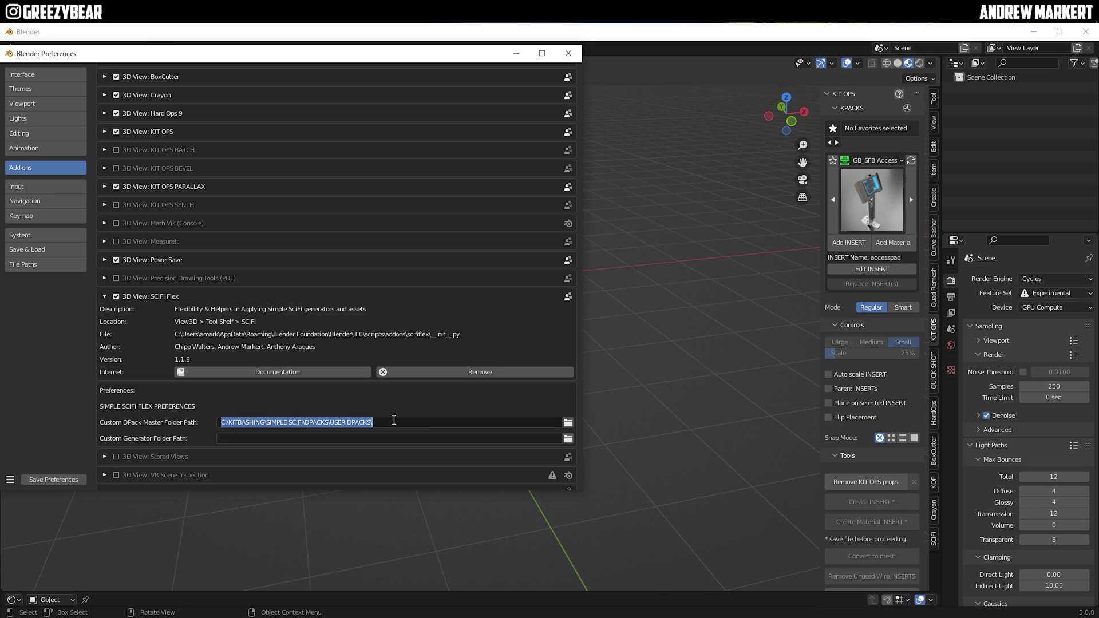
{"action": "key", "text": "BackSpace"}
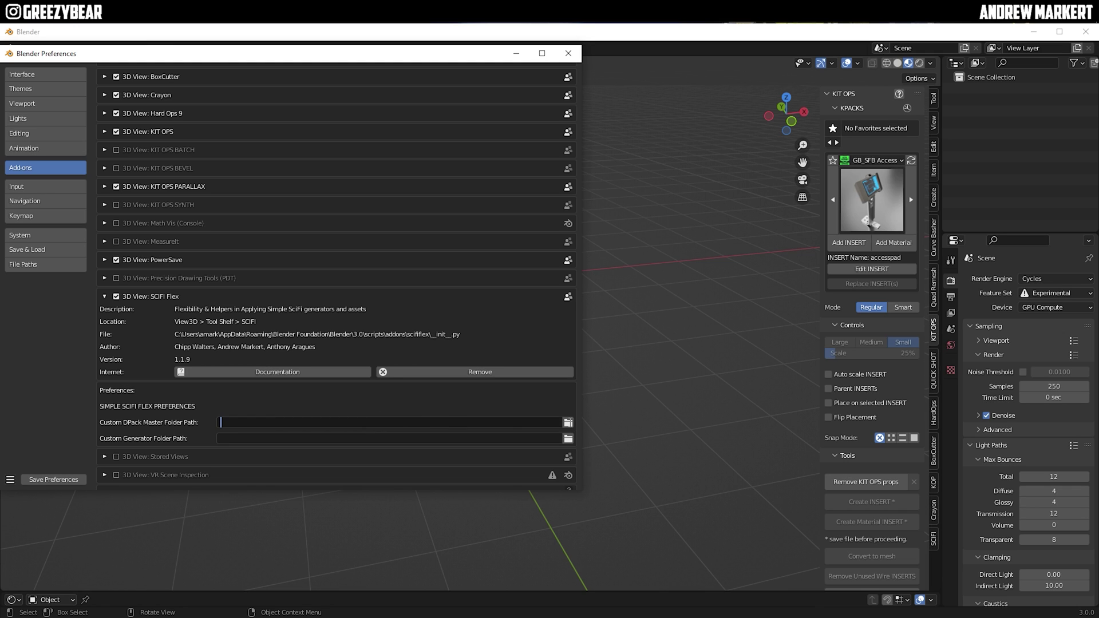
{"action": "left_click", "coordinate": [569, 422]}
Set the master folder to C:\KITBASHING\SIMPLE SCIFI\DPACKS\USER DPACKS, then save preferences.
{"action": "left_click", "coordinate": [568, 424]}
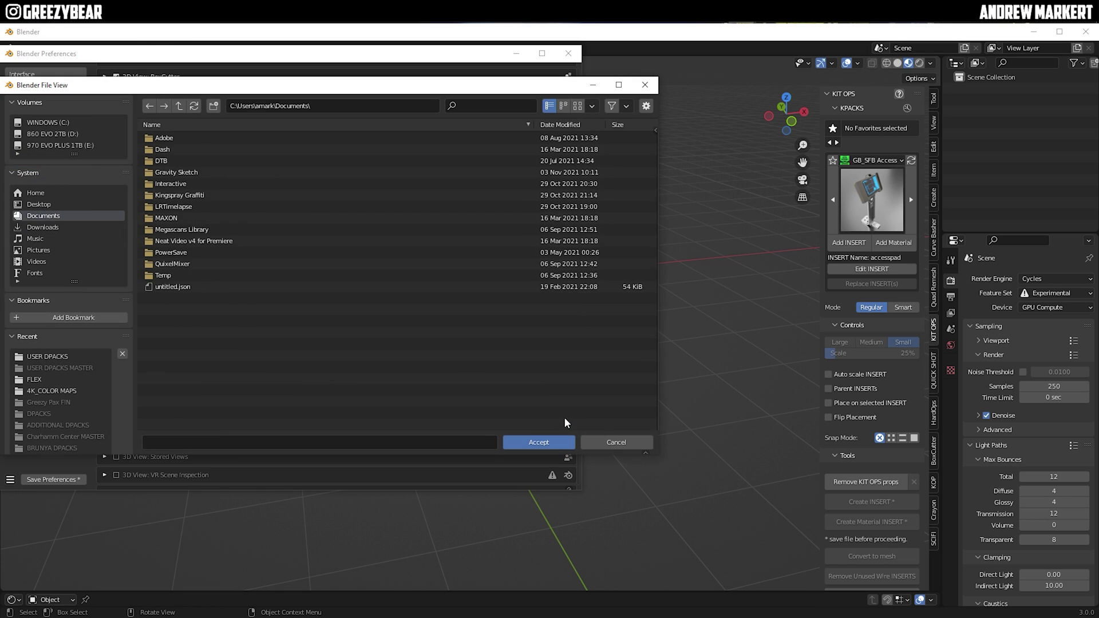
{"action": "left_click", "coordinate": [70, 122]}
{"action": "left_click", "coordinate": [175, 162]}
{"action": "left_click", "coordinate": [172, 150]}
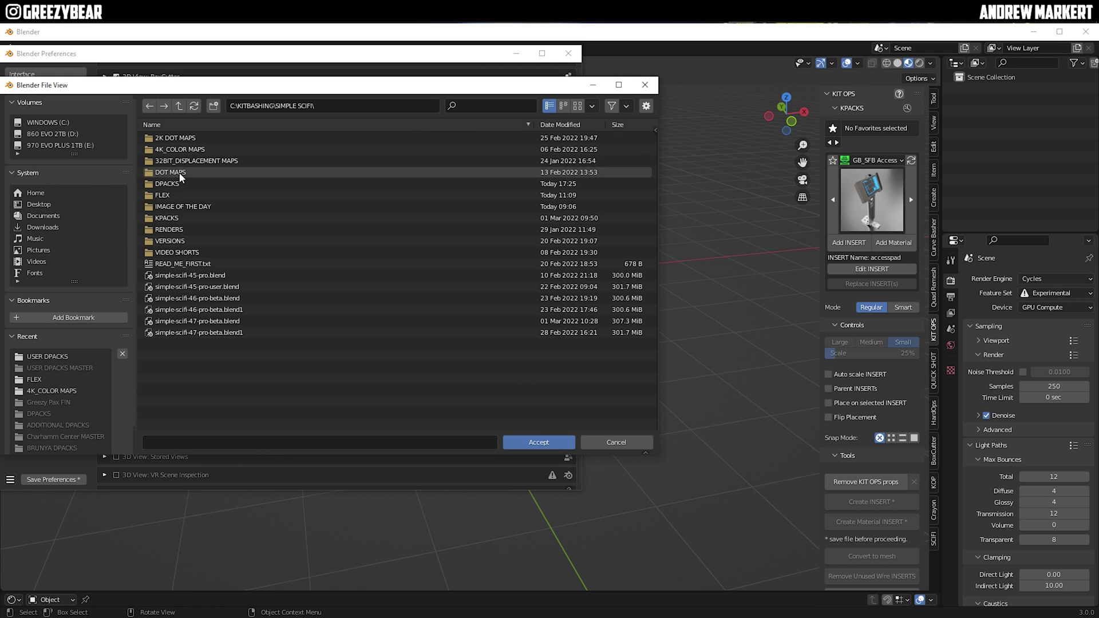
{"action": "left_click", "coordinate": [179, 174]}
{"action": "left_click", "coordinate": [172, 162]}
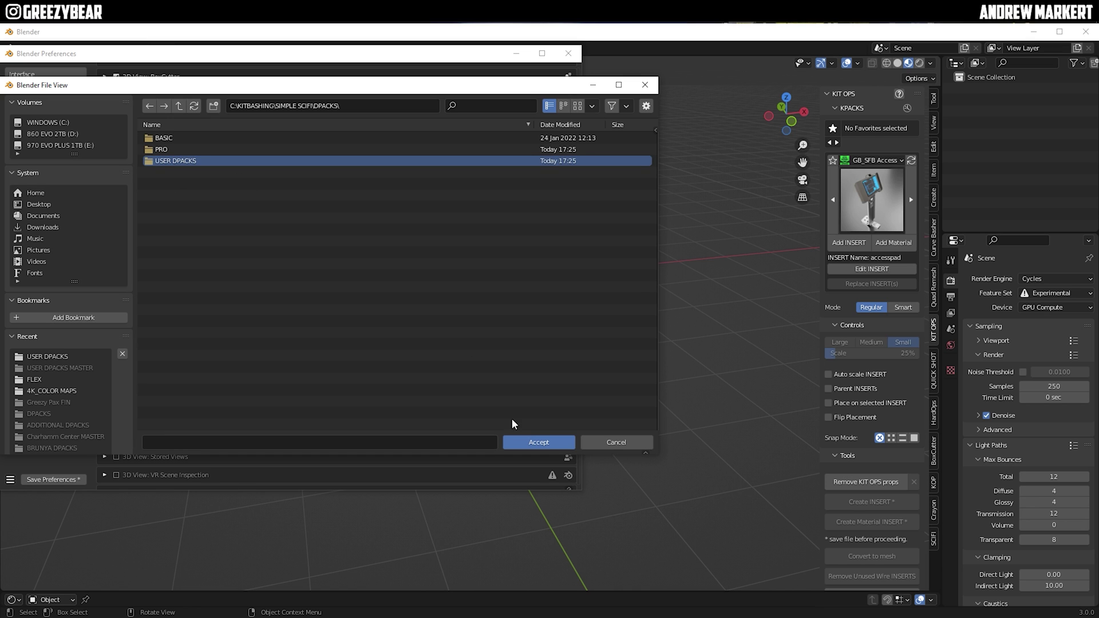
{"action": "left_click", "coordinate": [525, 443]}
{"action": "left_click", "coordinate": [527, 444]}
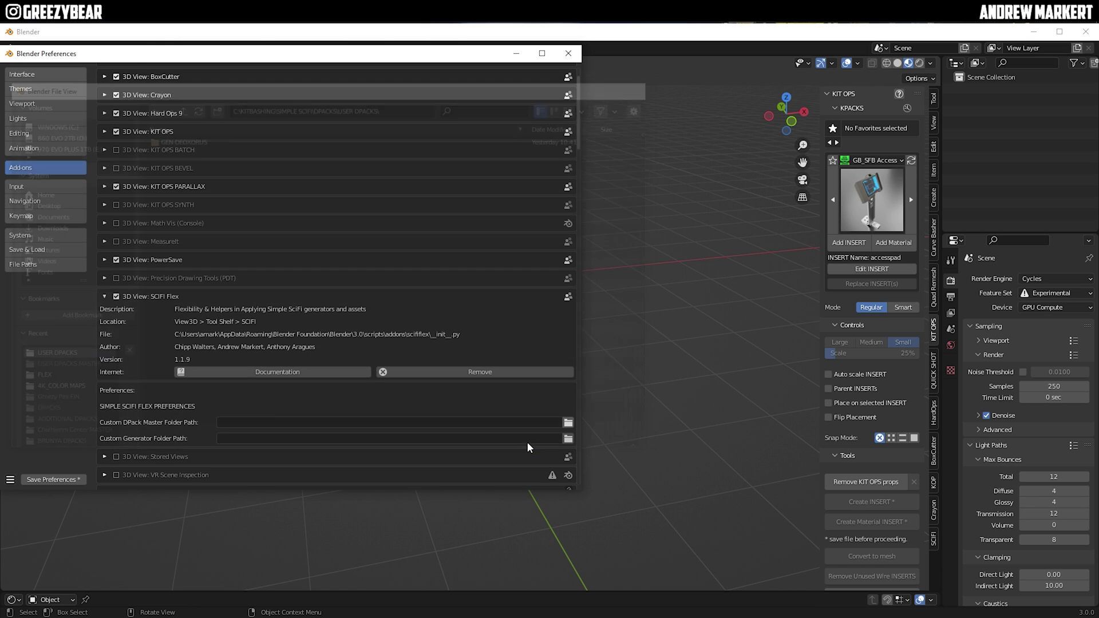
{"action": "left_click", "coordinate": [75, 485]}
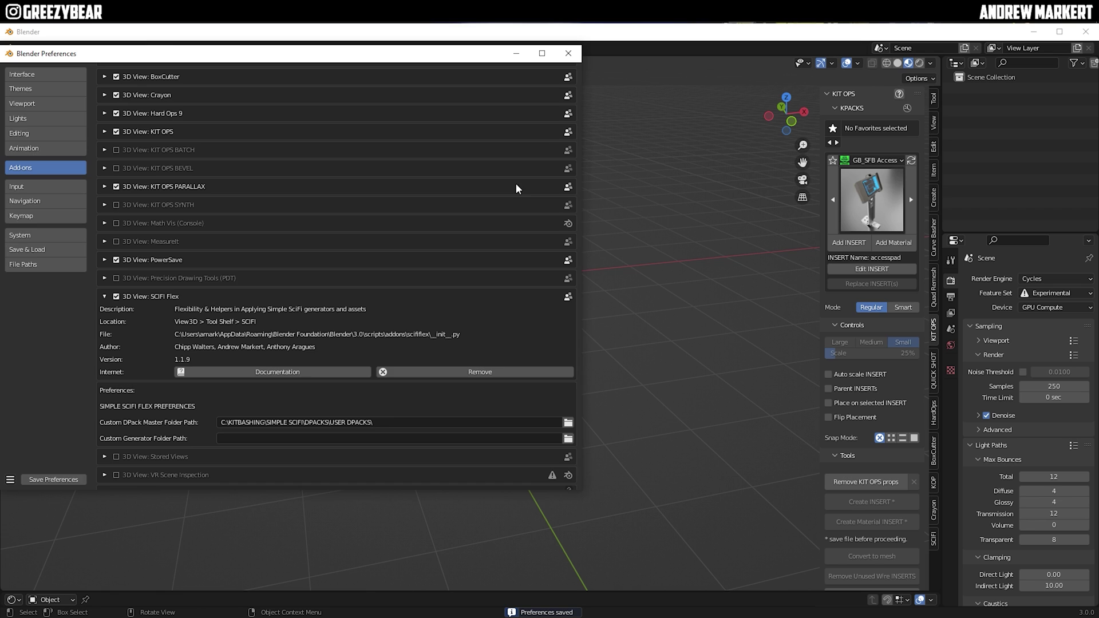
{"action": "left_click", "coordinate": [568, 53]}
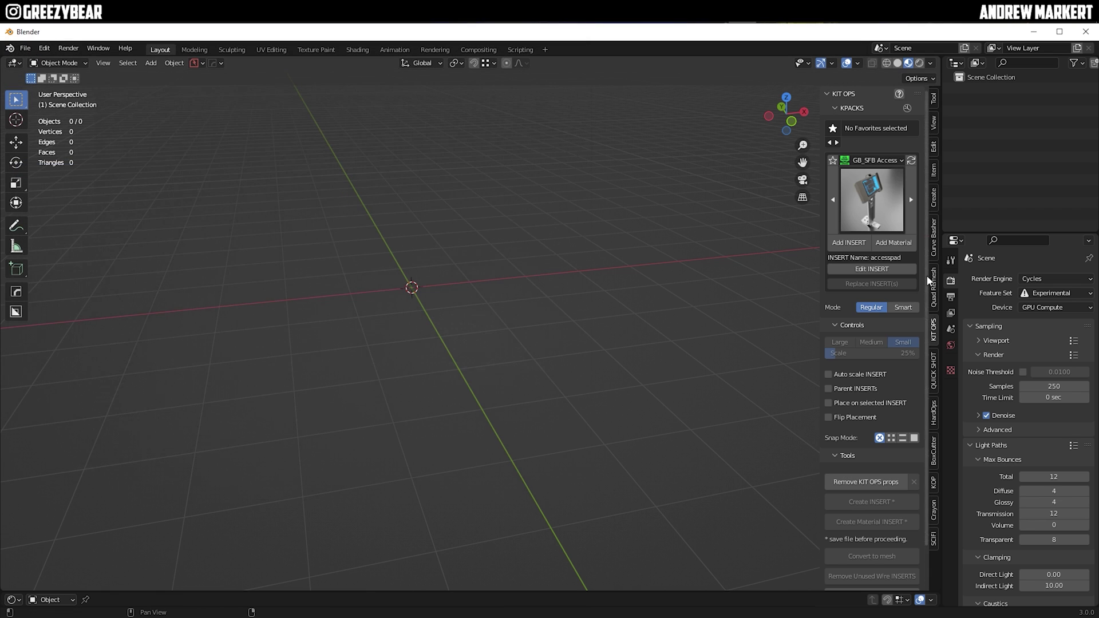
Pick GEN-DEOXORUS as the SciFi Flex dpack and add a cube.
{"action": "left_click", "coordinate": [935, 540]}
{"action": "left_click", "coordinate": [880, 108]}
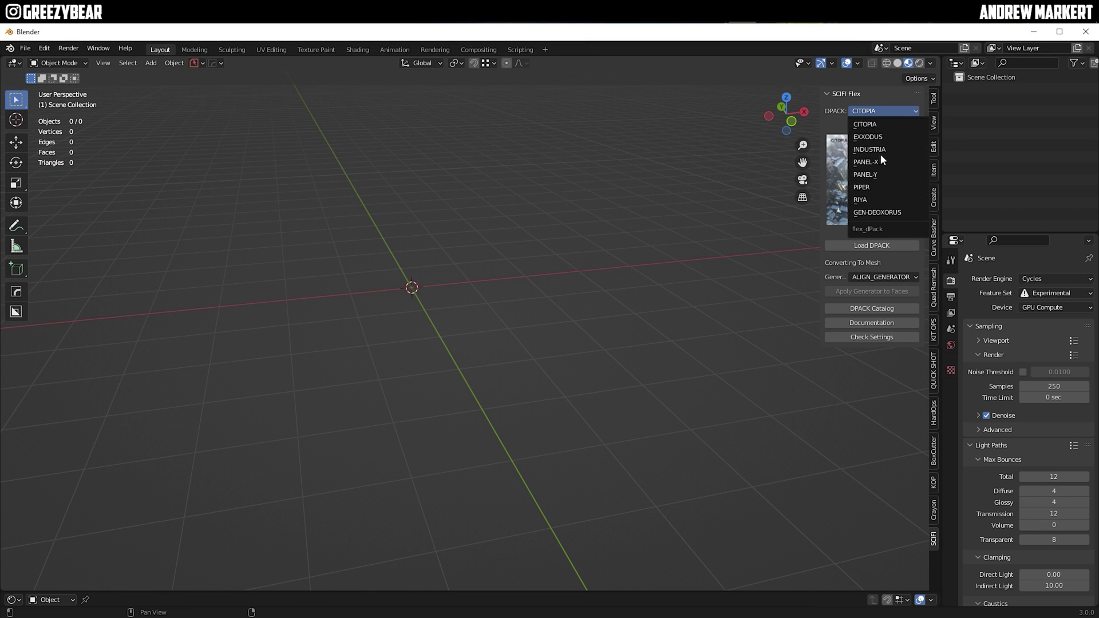
{"action": "left_click", "coordinate": [877, 213]}
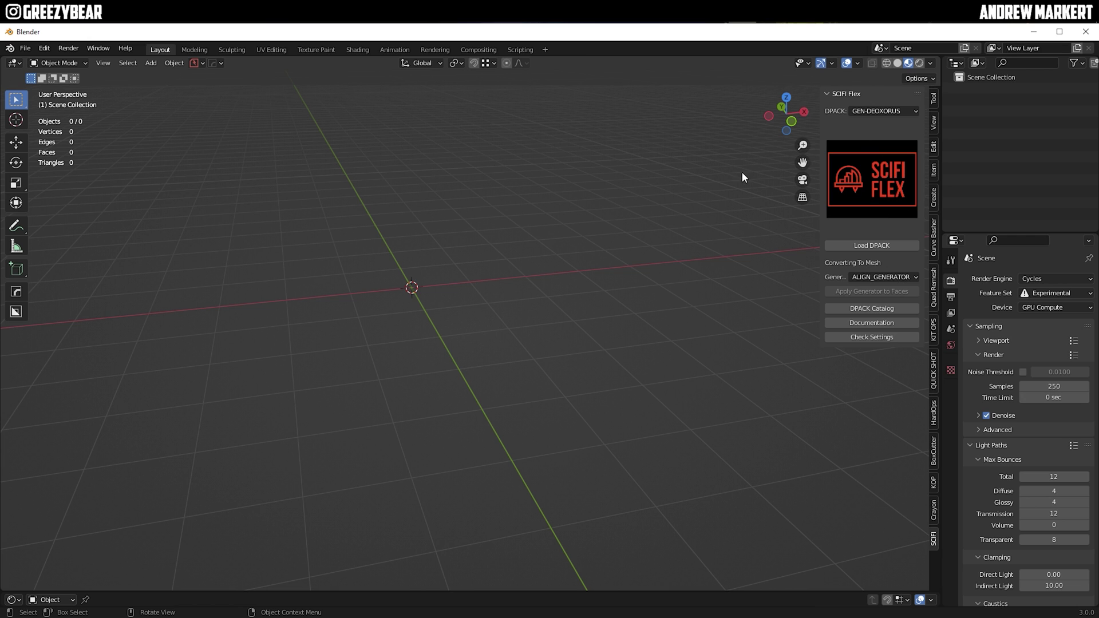
{"action": "left_click", "coordinate": [151, 63]}
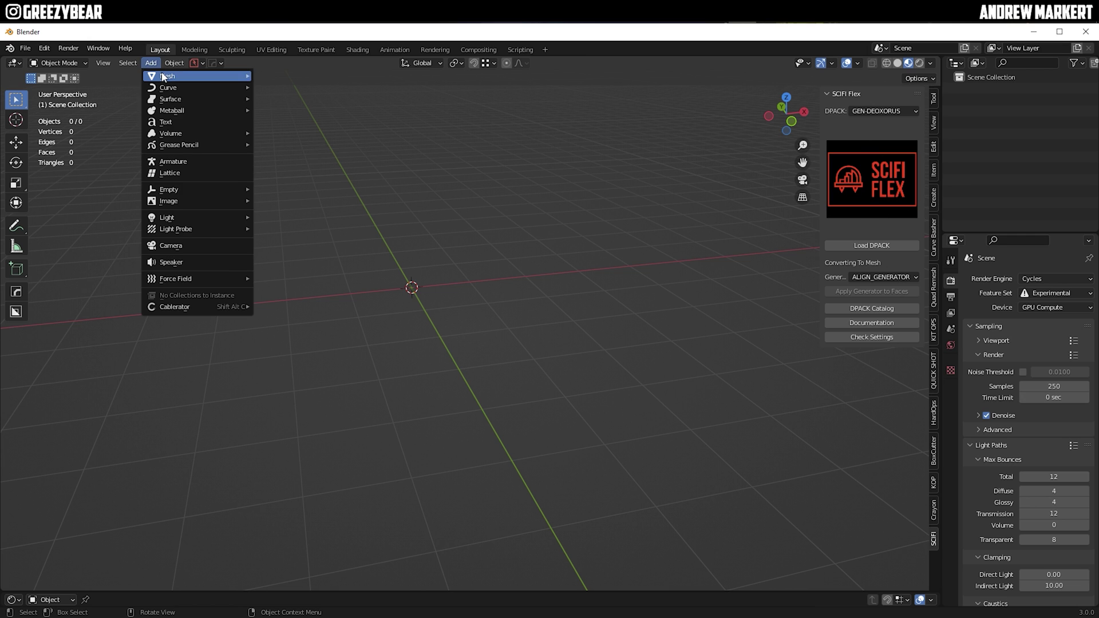
{"action": "mouse_move", "coordinate": [171, 76]}
{"action": "left_click", "coordinate": [278, 98]}
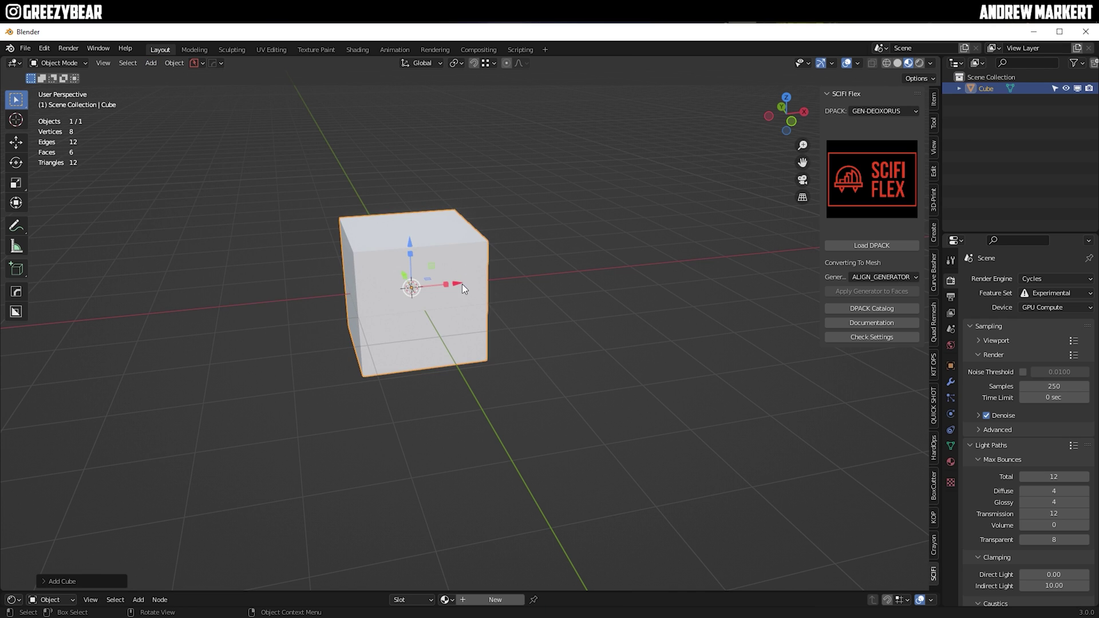
In Edit Mode, apply GEO_GENERATOR greebles to the cube's front face.
{"action": "key", "text": "ctrl+Tab"}
{"action": "left_click", "coordinate": [559, 299]}
{"action": "left_click", "coordinate": [487, 309]}
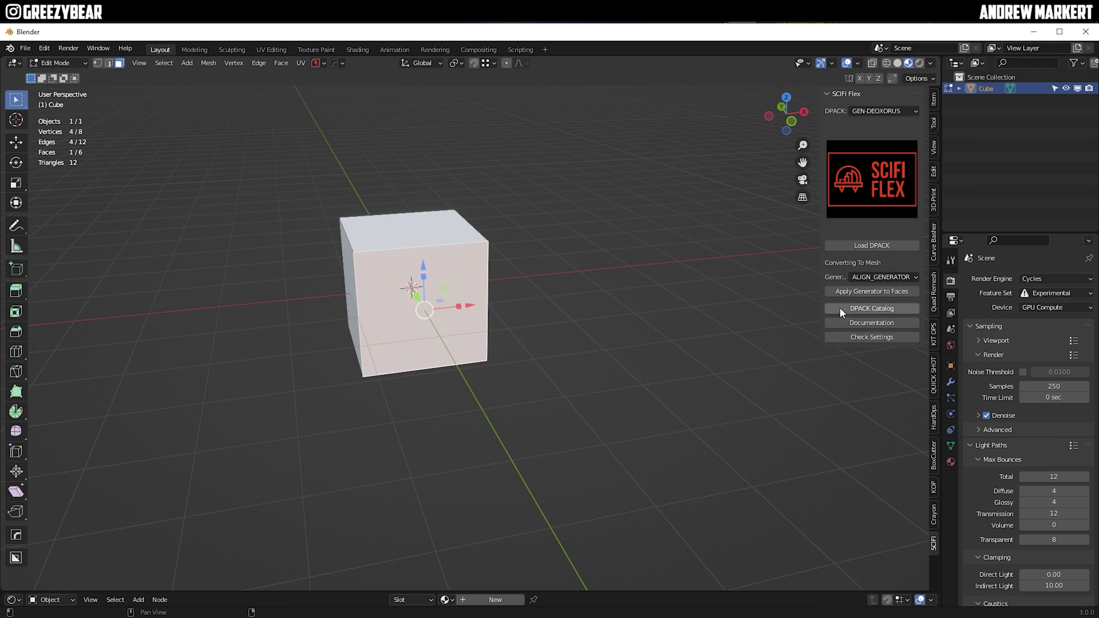
{"action": "left_click", "coordinate": [883, 277]}
{"action": "left_click", "coordinate": [874, 303]}
{"action": "left_click", "coordinate": [860, 292]}
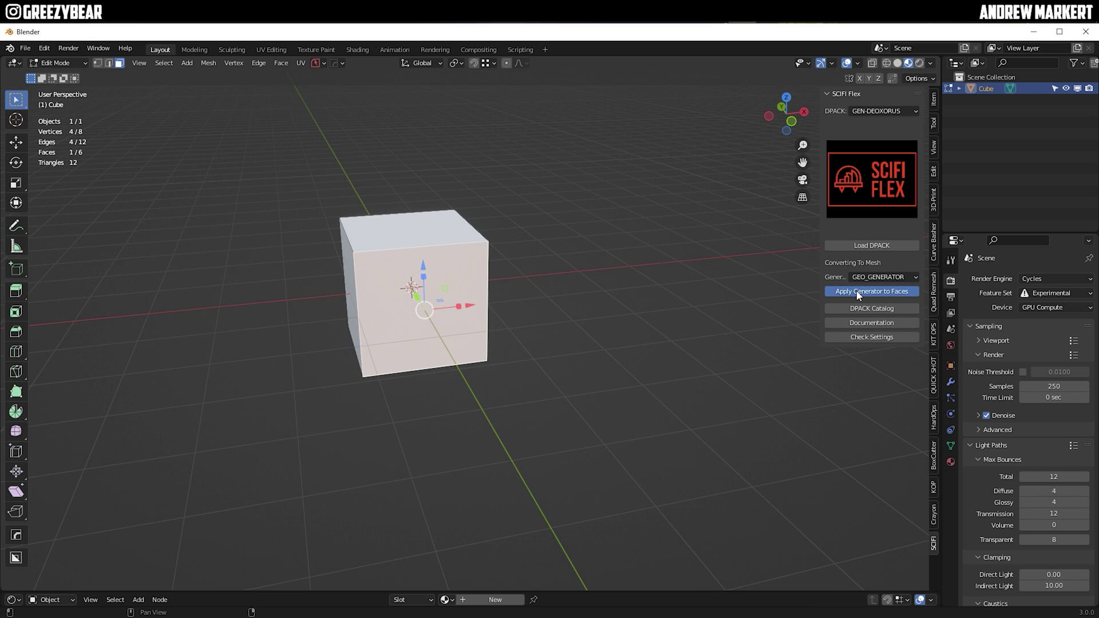
Raise the FLEX_GENERATOR Material Preview to 1 and inspect the greebled cube from several angles.
{"action": "scroll", "coordinate": [400, 325], "scroll_direction": "up", "scroll_amount": 3}
{"action": "middle_click_drag", "start_coordinate": [400, 325], "coordinate": [421, 304]}
{"action": "scroll", "coordinate": [476, 304], "scroll_direction": "down", "scroll_amount": 3}
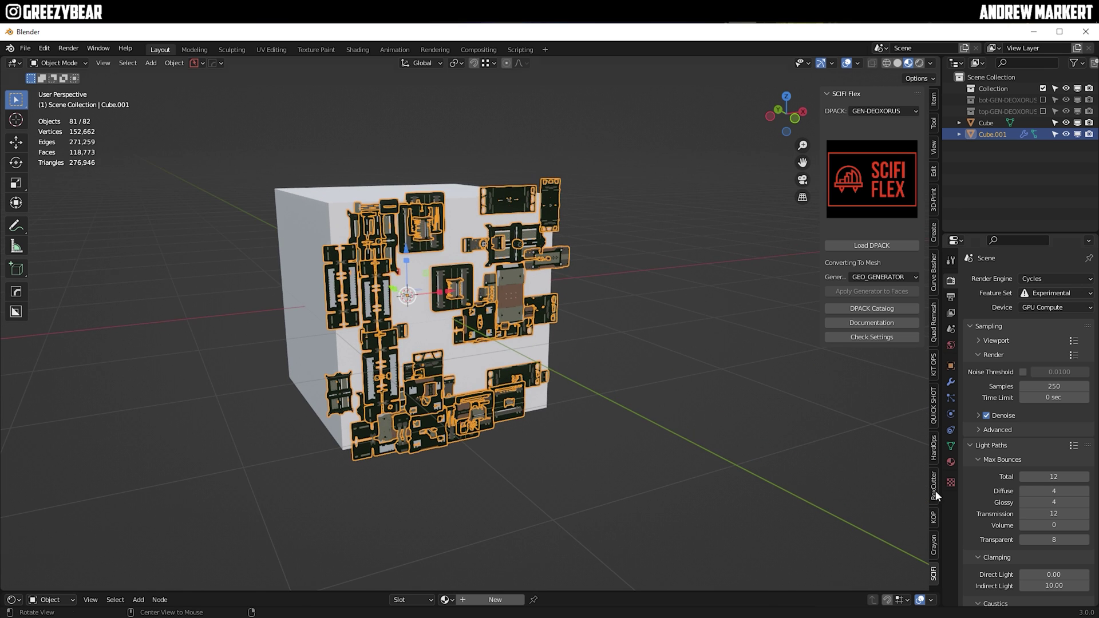
{"action": "left_click", "coordinate": [950, 382]}
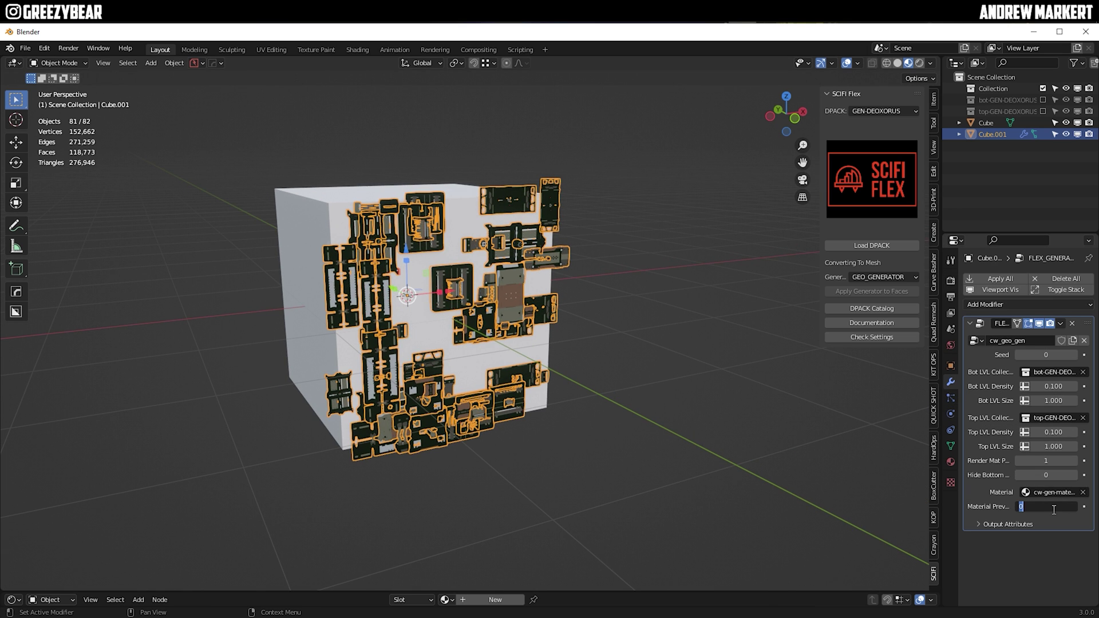
{"action": "left_click_drag", "start_coordinate": [1048, 508], "coordinate": [1052, 508]}
{"action": "key", "text": "alt+a"}
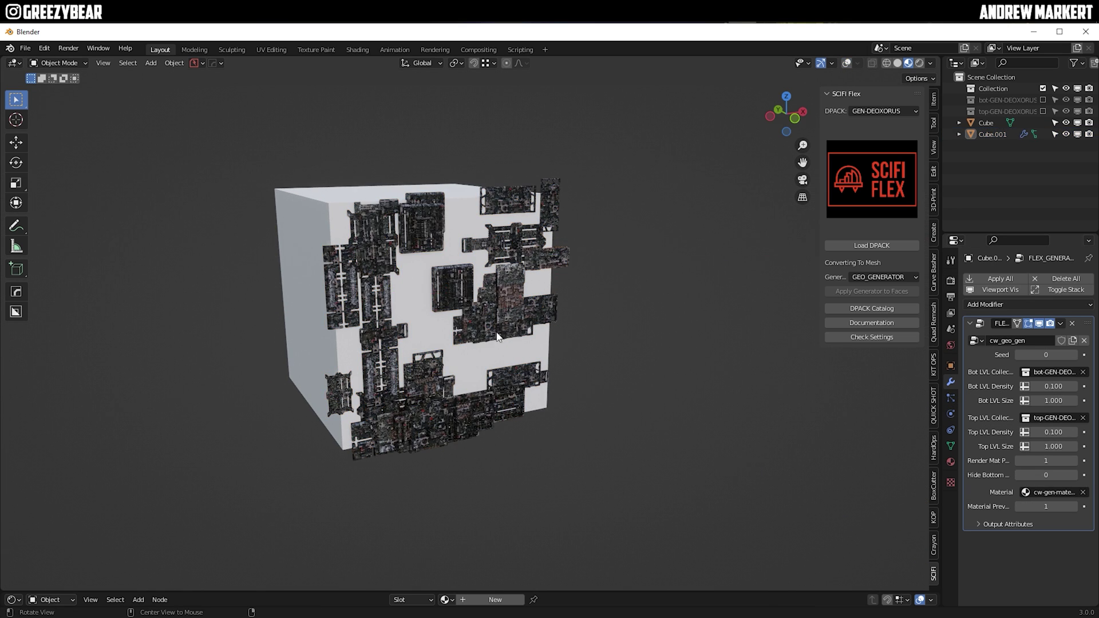
{"action": "middle_click_drag", "start_coordinate": [435, 304], "coordinate": [486, 308]}
{"action": "scroll", "coordinate": [469, 324], "scroll_direction": "up", "scroll_amount": 5}
{"action": "scroll", "coordinate": [486, 308], "scroll_direction": "down", "scroll_amount": 5}
{"action": "middle_click_drag", "start_coordinate": [471, 265], "coordinate": [475, 297]}
Start a new General scene, discarding the test without saving.
{"action": "left_click", "coordinate": [25, 48]}
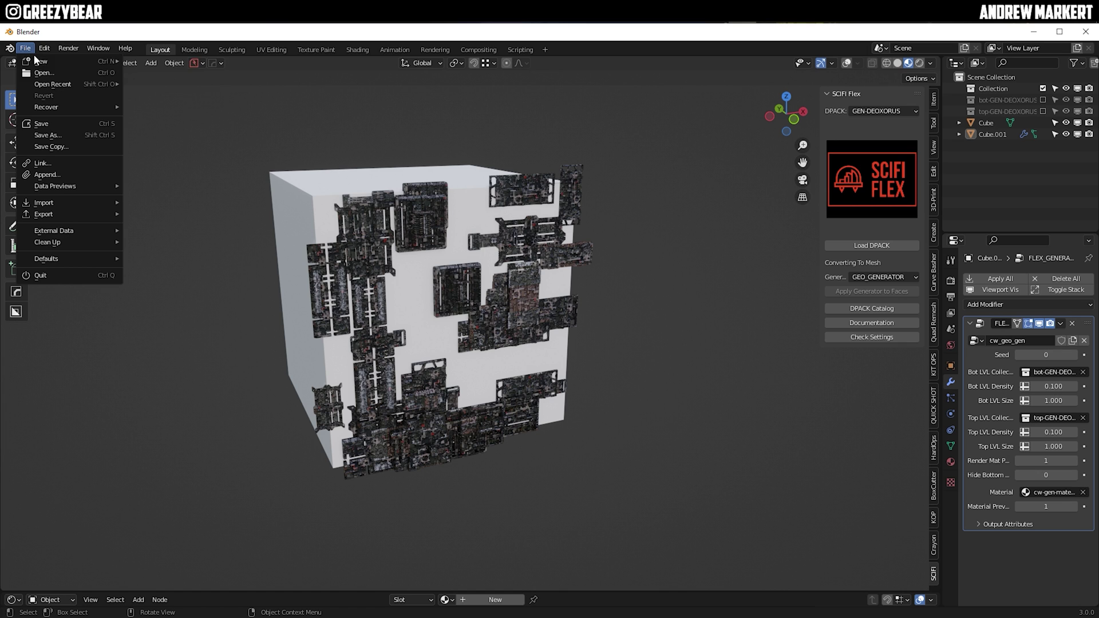
{"action": "mouse_move", "coordinate": [34, 61]}
{"action": "left_click", "coordinate": [163, 62]}
{"action": "left_click", "coordinate": [571, 350]}
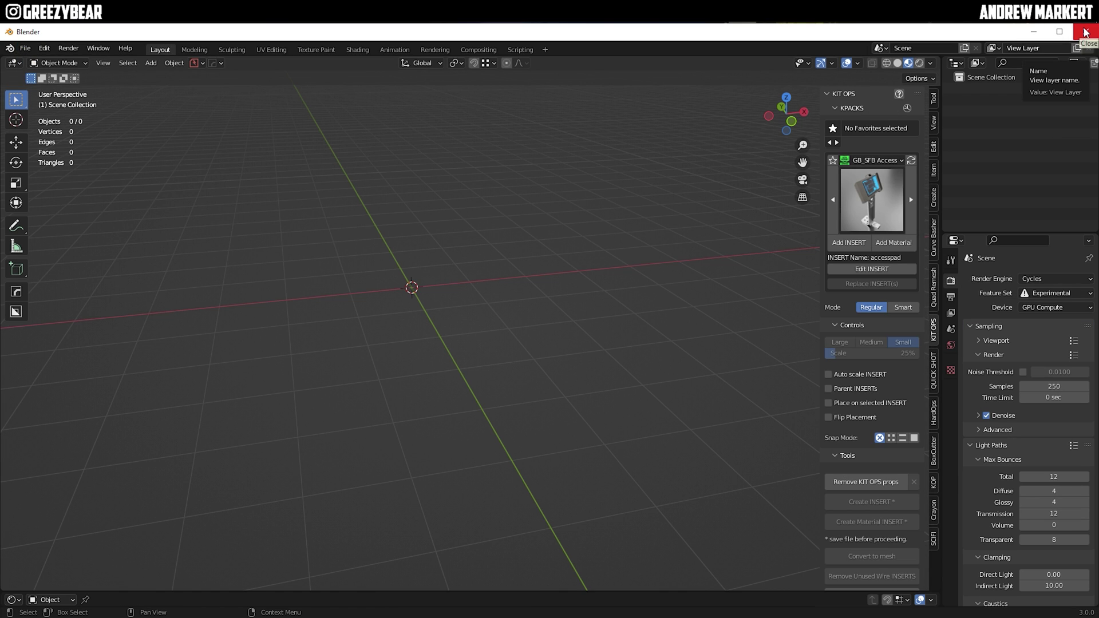
Cut the seven city dpack folders from DPACKS > PRO.
{"action": "key", "text": "super+e"}
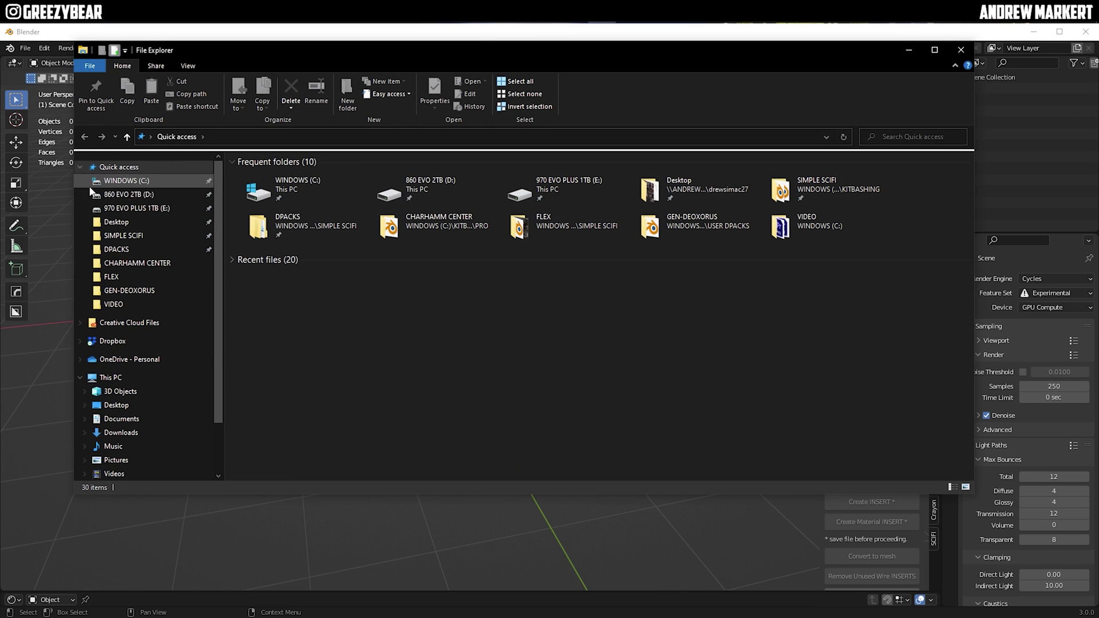
{"action": "left_click", "coordinate": [139, 257]}
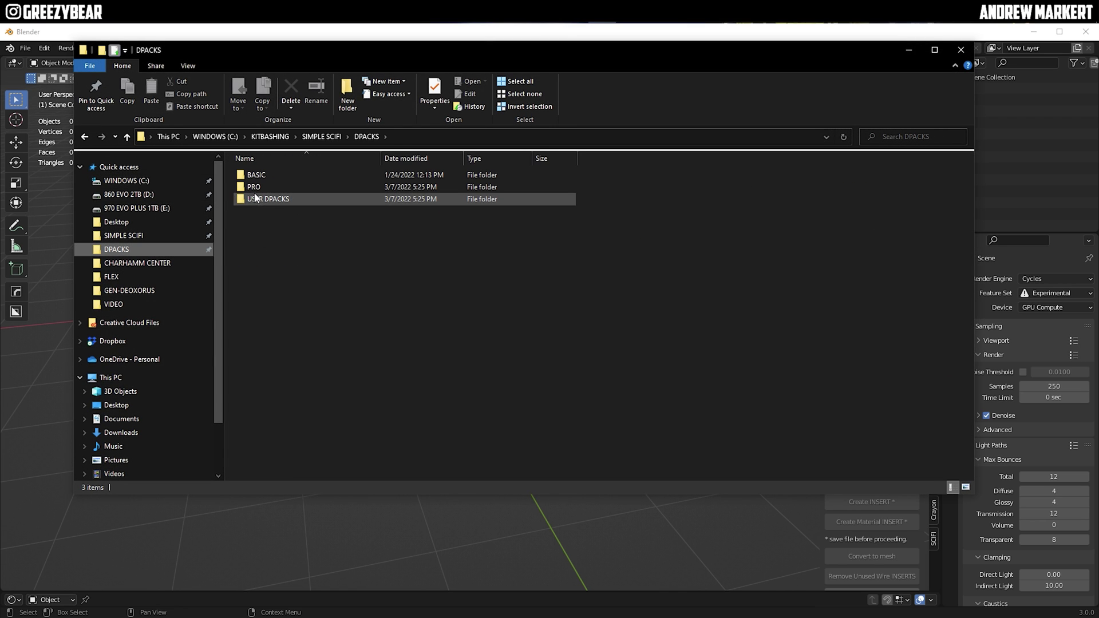
{"action": "double_click", "coordinate": [269, 183]}
{"action": "left_click_drag", "start_coordinate": [348, 172], "coordinate": [267, 251]}
{"action": "right_click", "coordinate": [268, 249]}
{"action": "left_click", "coordinate": [143, 384]}
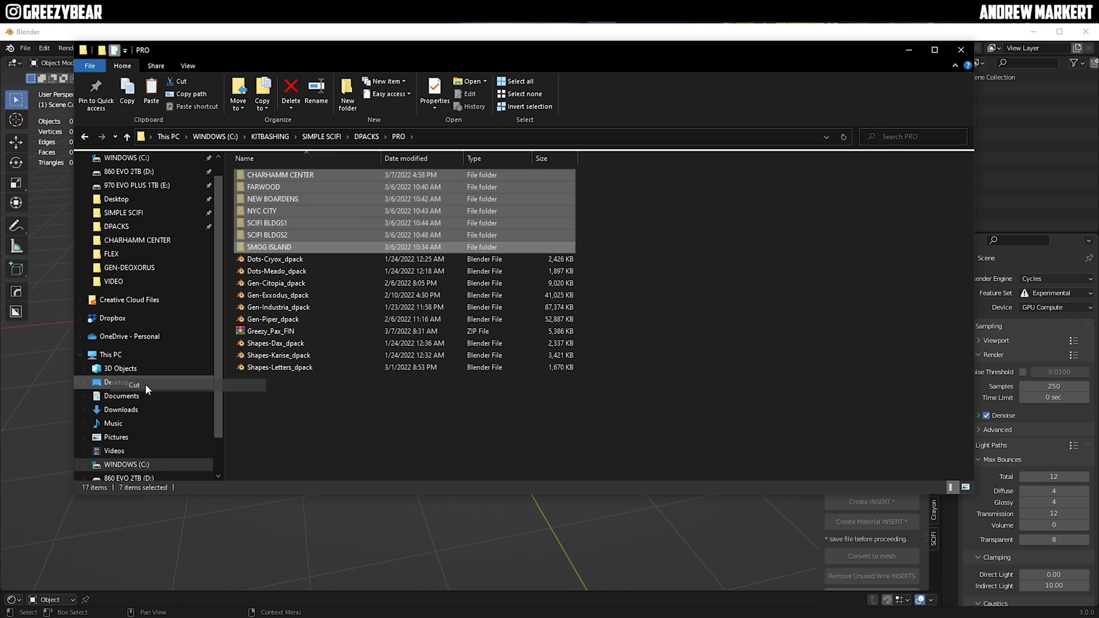
Paste the seven folders into USER DPACKS and refresh the list.
{"action": "left_click", "coordinate": [126, 137]}
{"action": "double_click", "coordinate": [257, 199]}
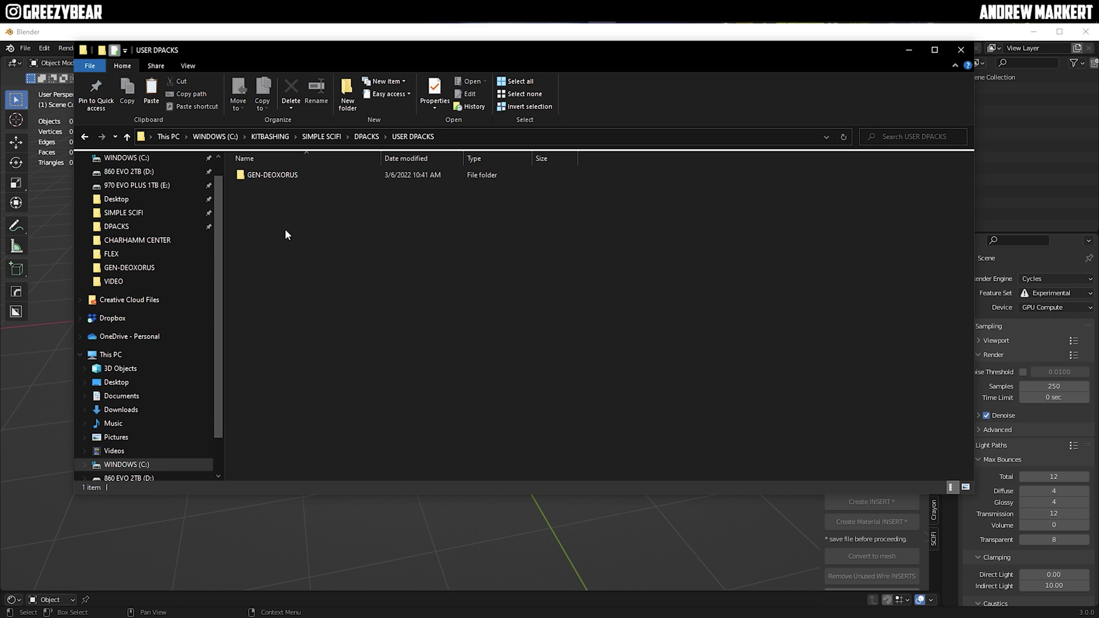
{"action": "right_click", "coordinate": [289, 337]}
{"action": "left_click", "coordinate": [254, 346]}
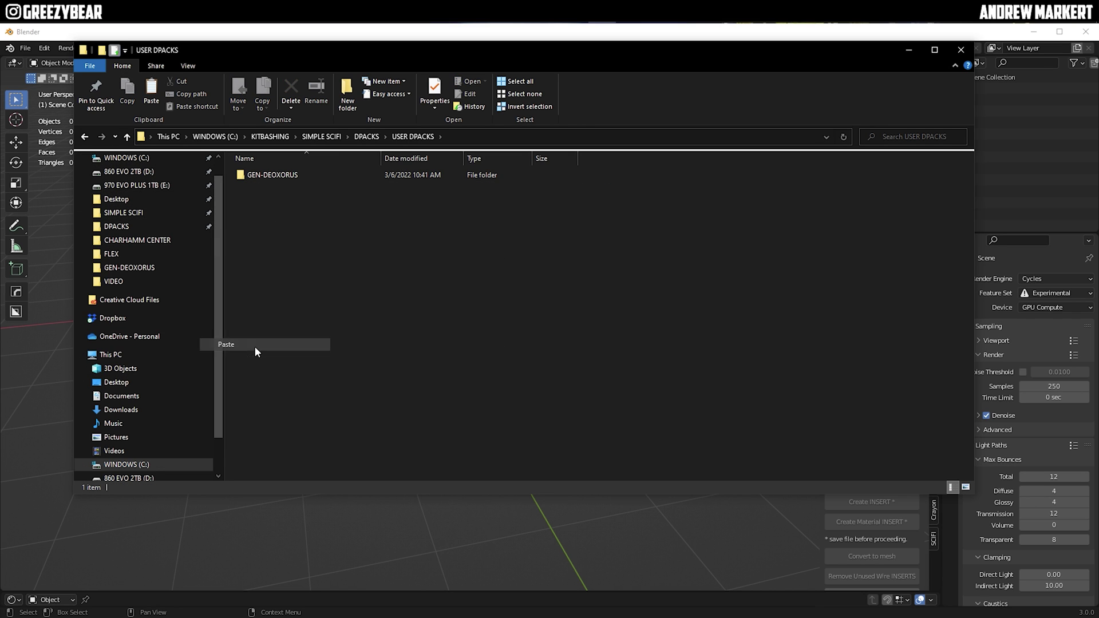
{"action": "right_click", "coordinate": [389, 344]}
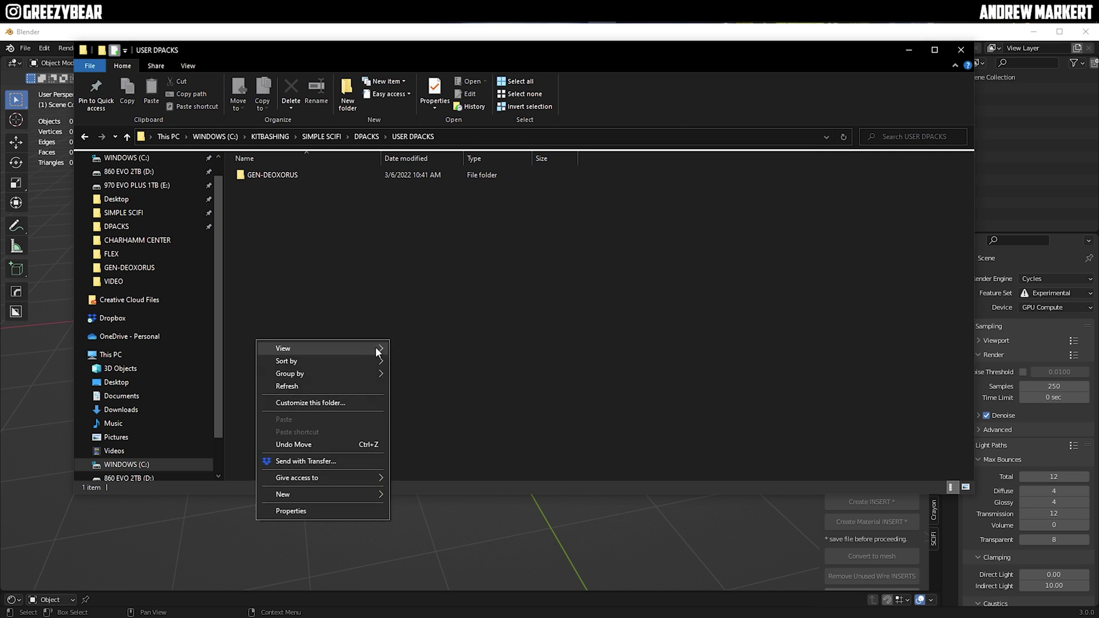
{"action": "left_click", "coordinate": [320, 387]}
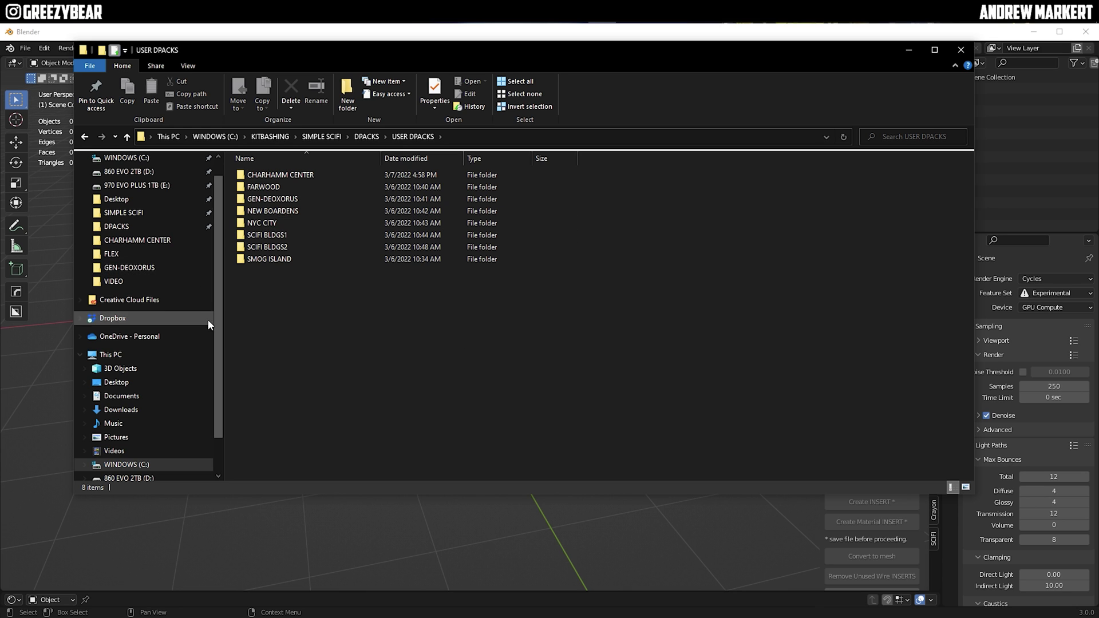
Check the SMOG ISLAND, SCIFI BLDGS2, SCIFI BLDGS1, NYC CITY and NEW BOARDENS folders.
{"action": "double_click", "coordinate": [279, 258]}
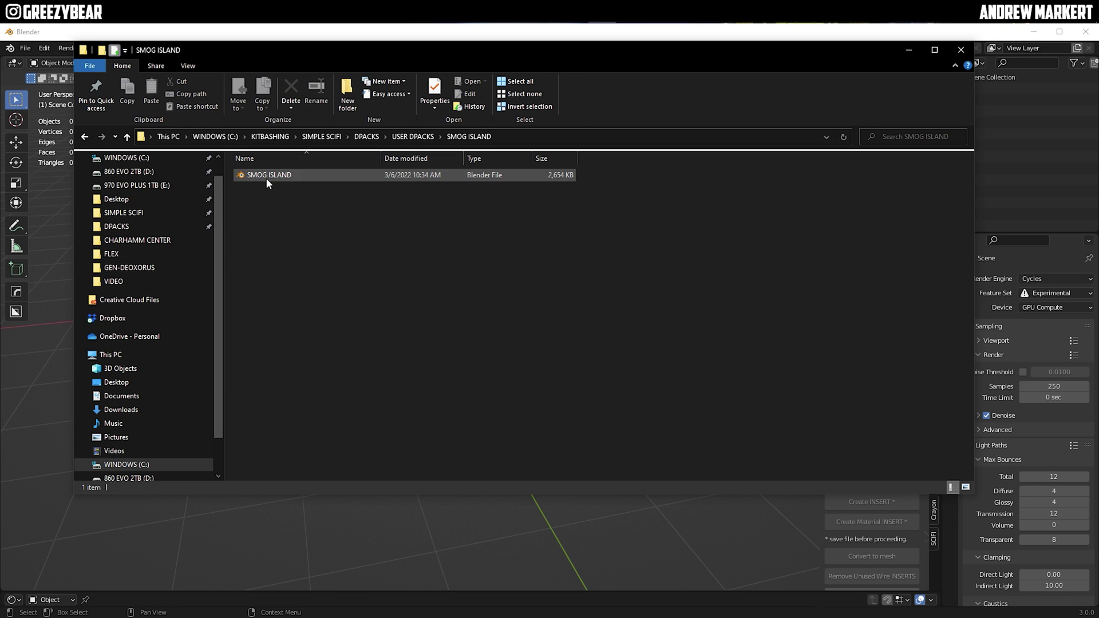
{"action": "left_click", "coordinate": [86, 137]}
{"action": "left_click", "coordinate": [260, 246]}
{"action": "double_click", "coordinate": [260, 246]}
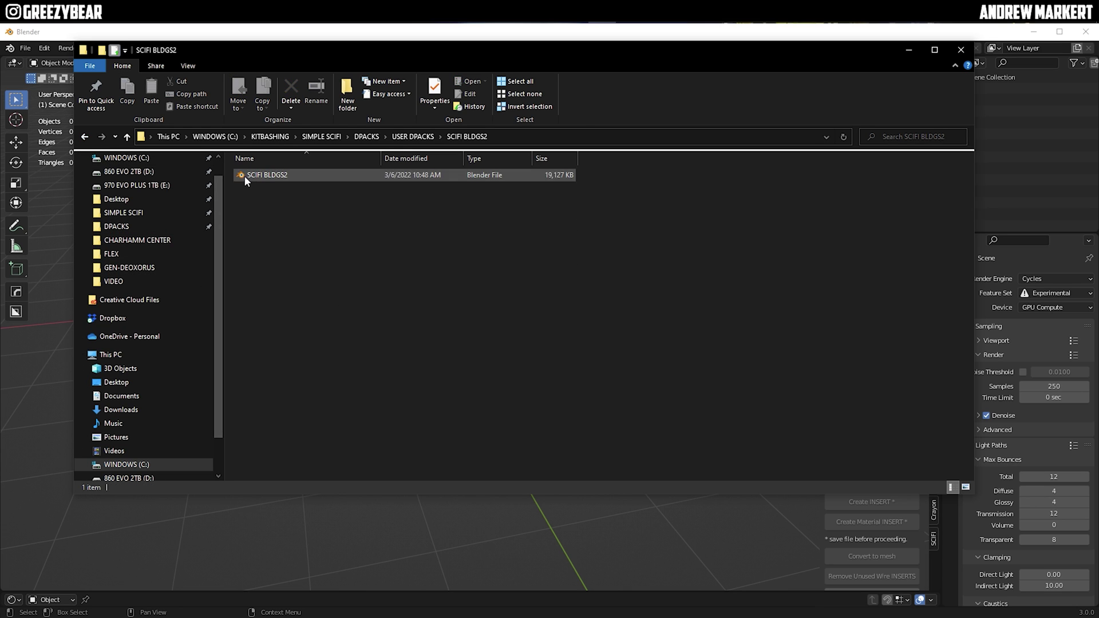
{"action": "left_click", "coordinate": [85, 137]}
{"action": "double_click", "coordinate": [267, 234]}
{"action": "left_click", "coordinate": [85, 137]}
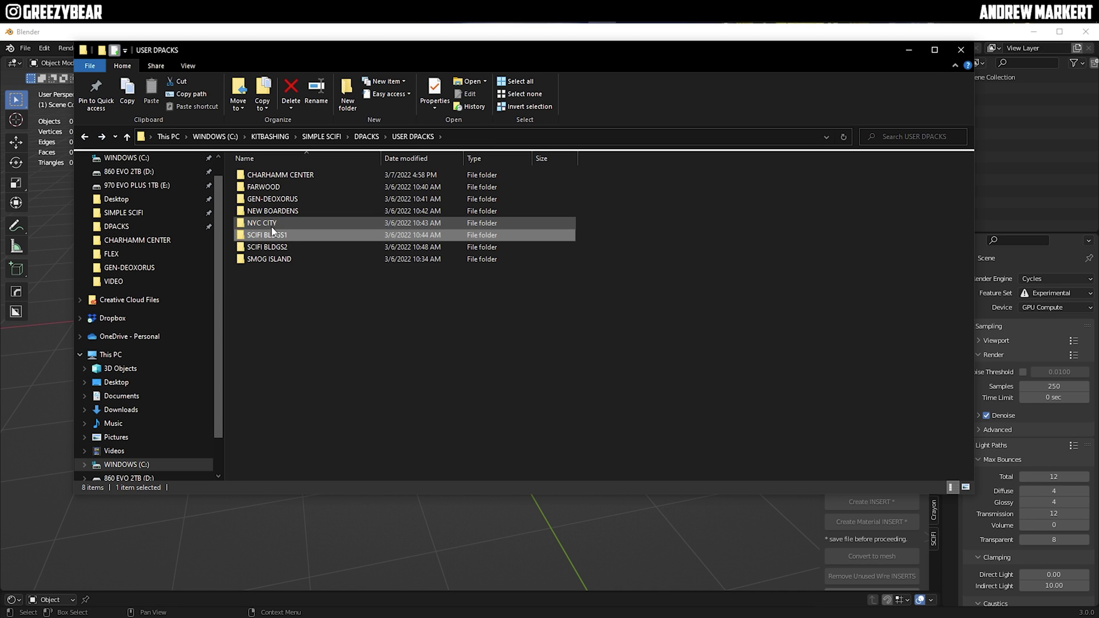
{"action": "double_click", "coordinate": [271, 227]}
{"action": "left_click", "coordinate": [88, 136]}
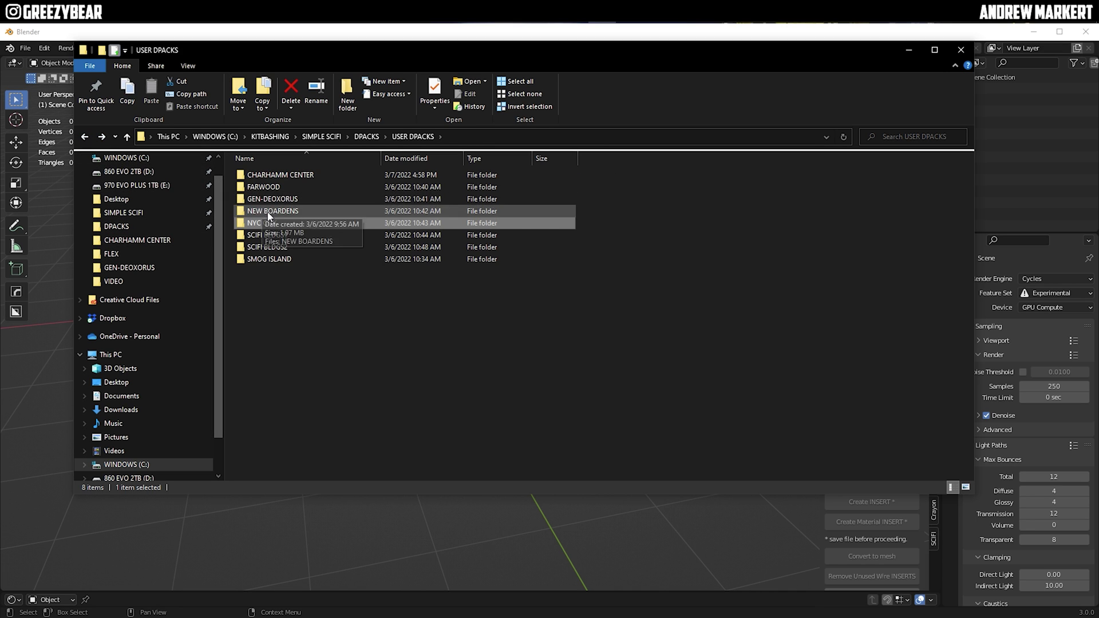
{"action": "double_click", "coordinate": [272, 211]}
{"action": "left_click", "coordinate": [85, 137]}
{"action": "left_click", "coordinate": [268, 299]}
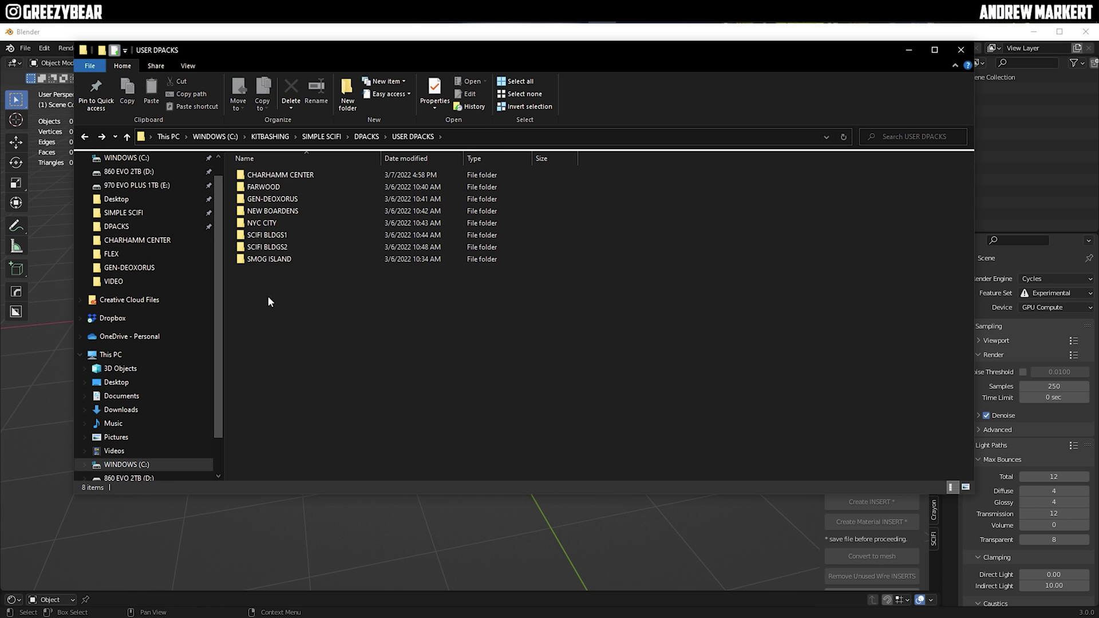
Back in Blender's add-on preferences, clear the SciFi Flex DPack master folder path.
{"action": "left_click", "coordinate": [980, 49]}
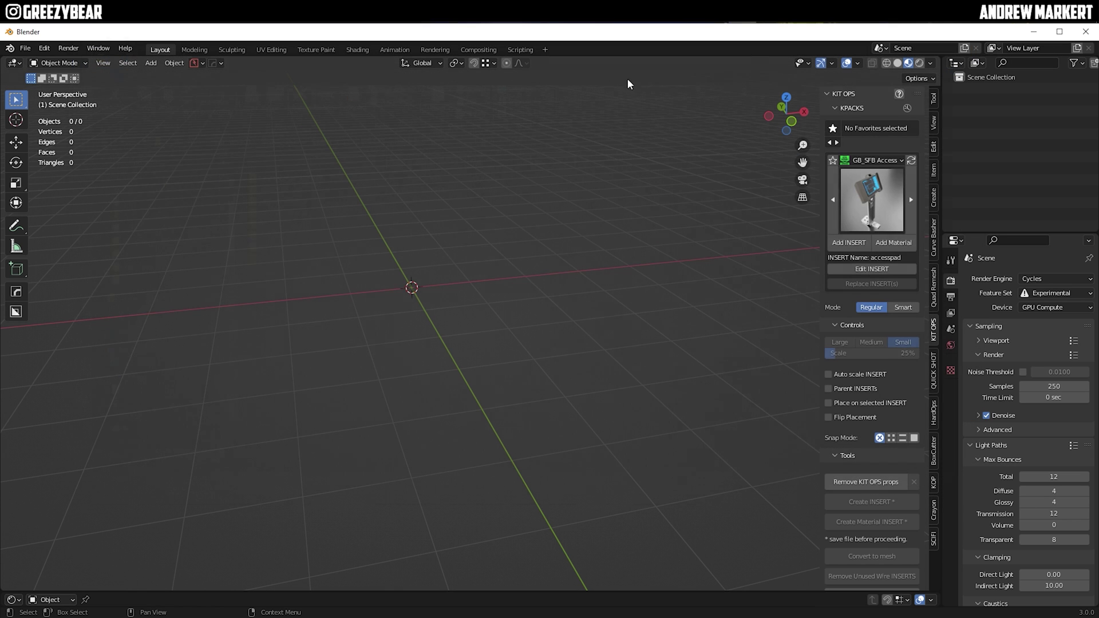
{"action": "left_click", "coordinate": [44, 48]}
{"action": "left_click", "coordinate": [57, 211]}
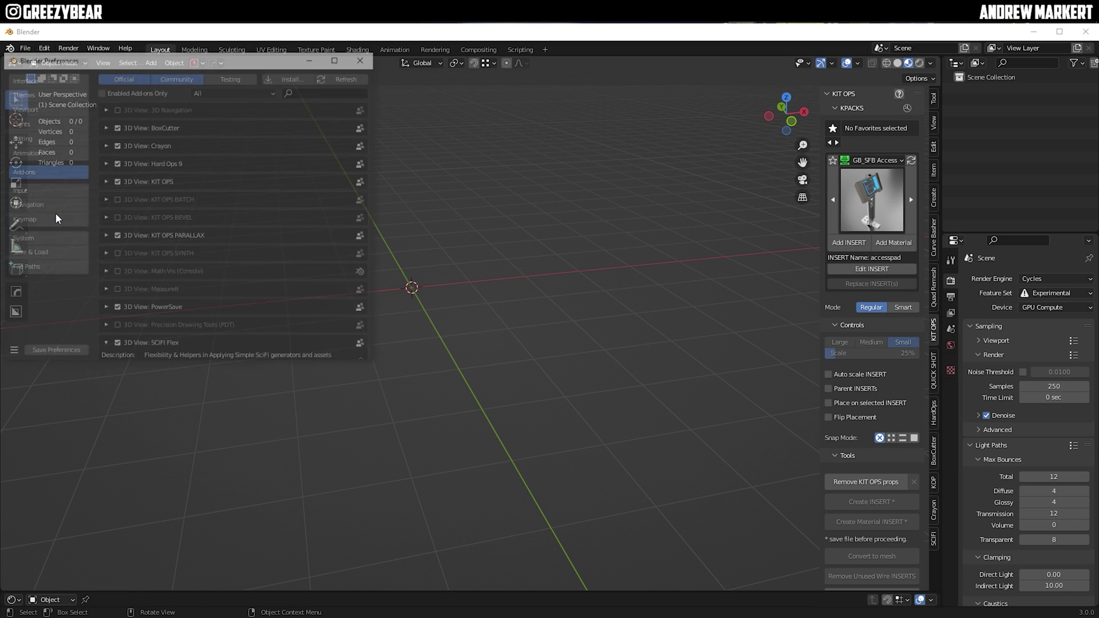
{"action": "left_click_drag", "start_coordinate": [374, 368], "coordinate": [495, 521]}
{"action": "key", "text": "BackSpace"}
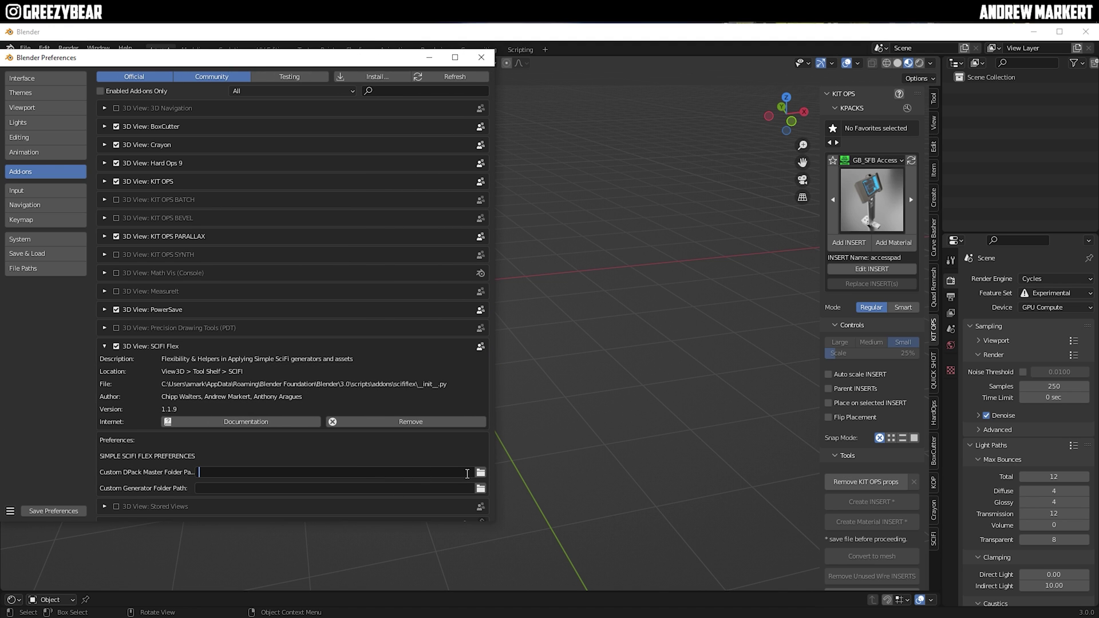
Set the path to C:\KITBASHING\SIMPLE SCIFI\DPACKS\USER DPACKS and save preferences.
{"action": "left_click", "coordinate": [481, 472]}
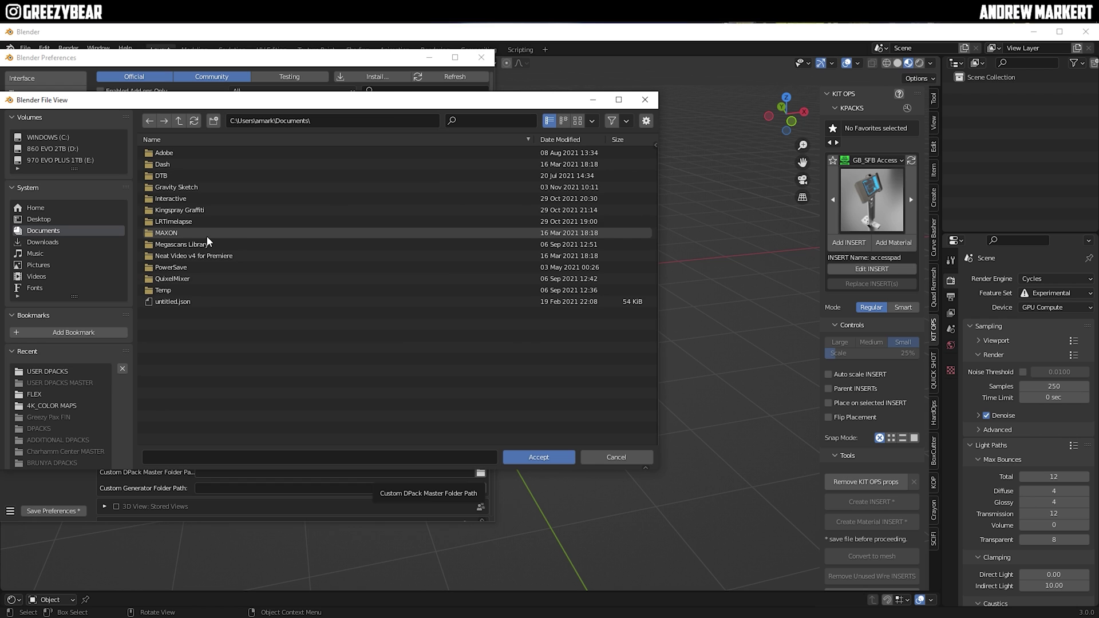
{"action": "left_click", "coordinate": [75, 136]}
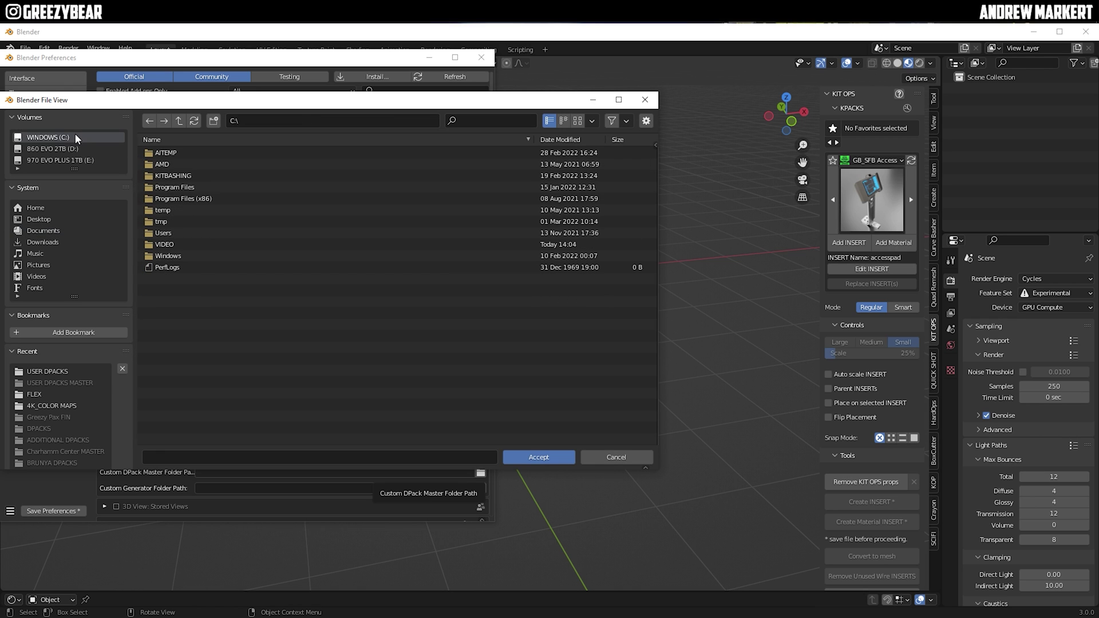
{"action": "double_click", "coordinate": [184, 176]}
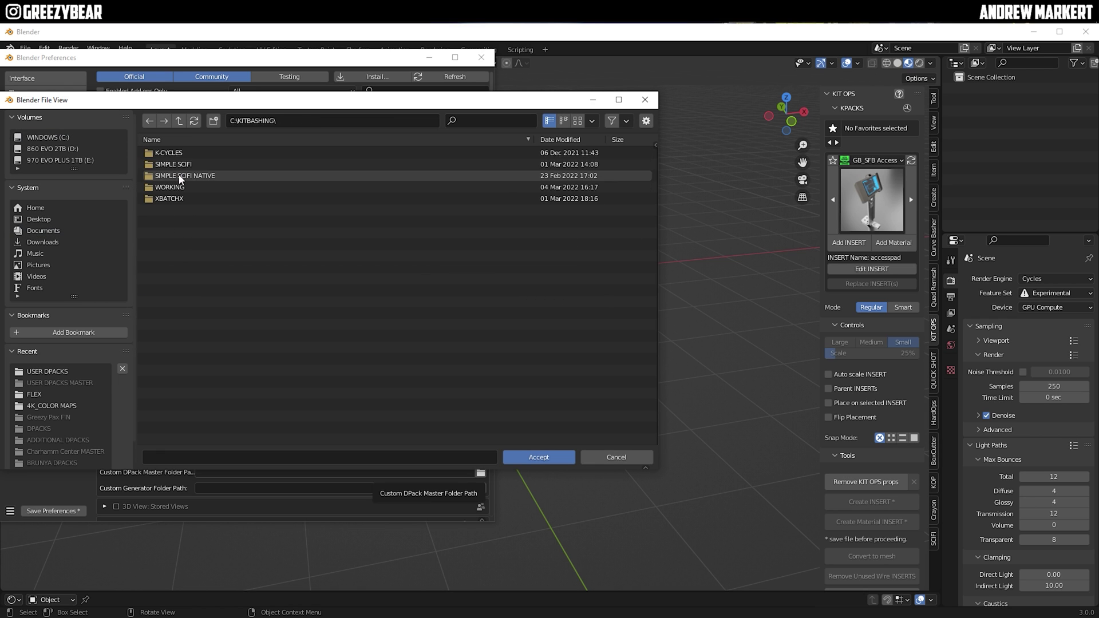
{"action": "double_click", "coordinate": [184, 176]}
{"action": "double_click", "coordinate": [175, 197]}
{"action": "left_click", "coordinate": [176, 176]}
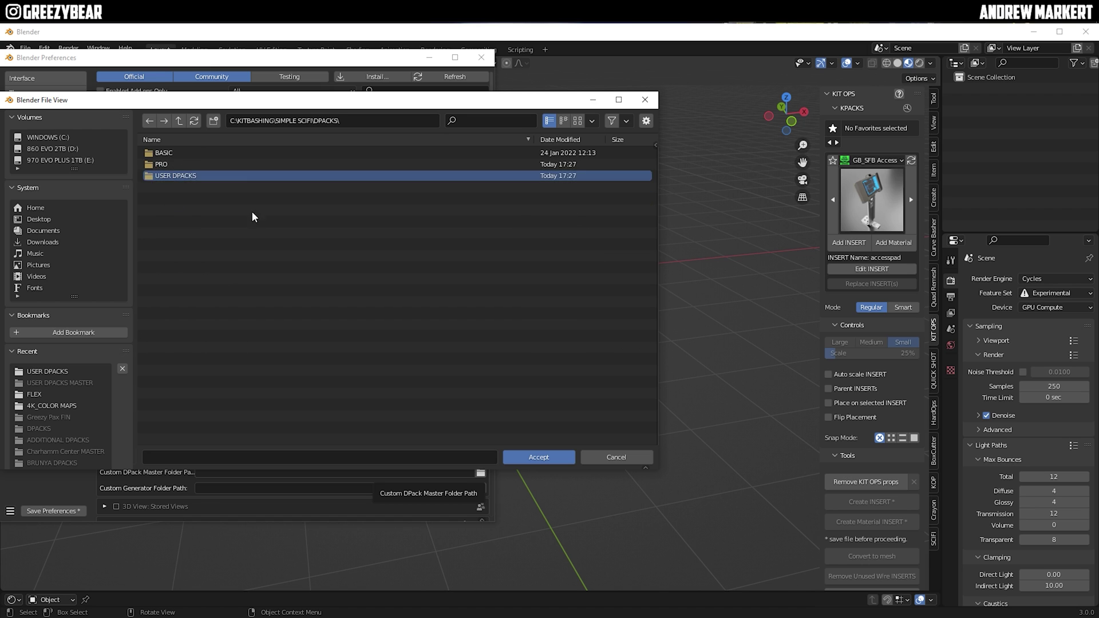
{"action": "left_click", "coordinate": [541, 457]}
{"action": "left_click", "coordinate": [541, 457]}
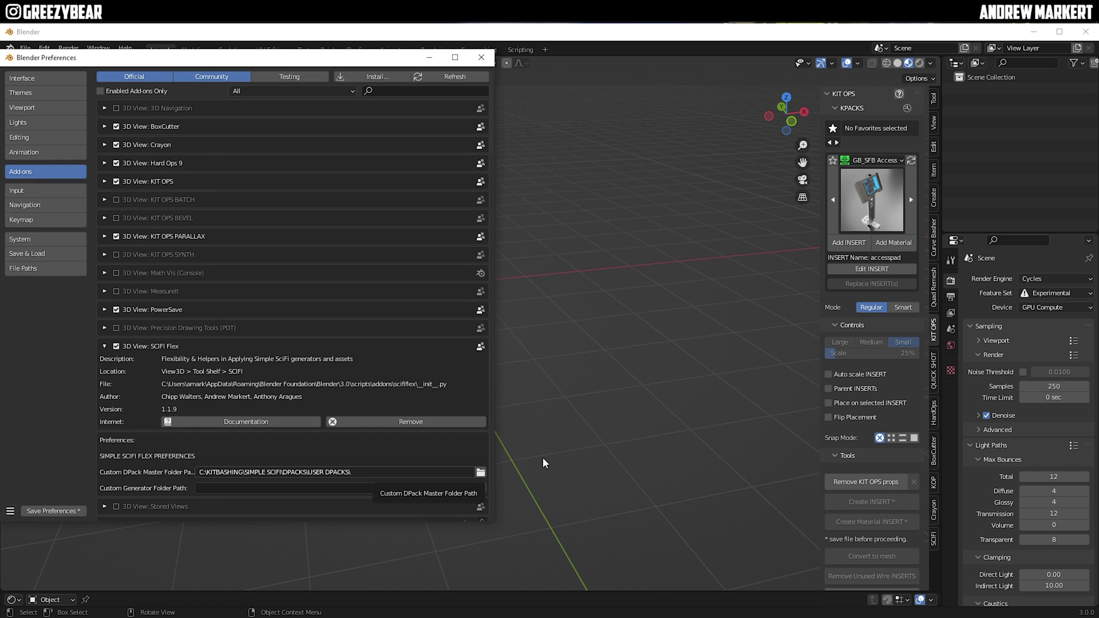
{"action": "left_click", "coordinate": [42, 513]}
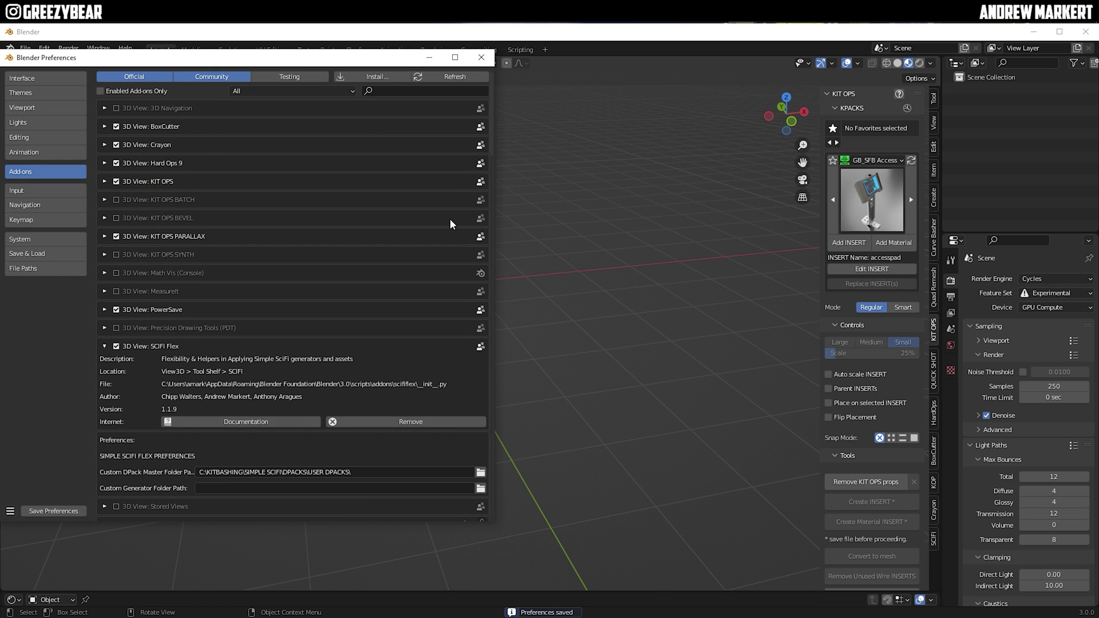
Close Preferences and quit Blender without saving.
{"action": "left_click", "coordinate": [482, 58]}
{"action": "left_click", "coordinate": [1084, 31]}
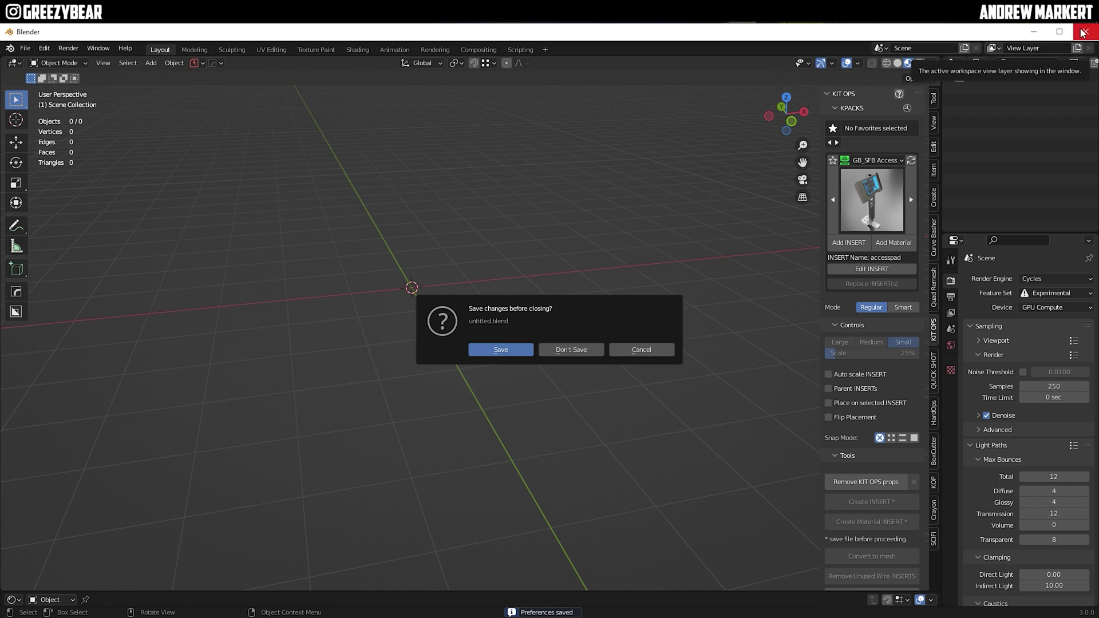
{"action": "left_click", "coordinate": [554, 346]}
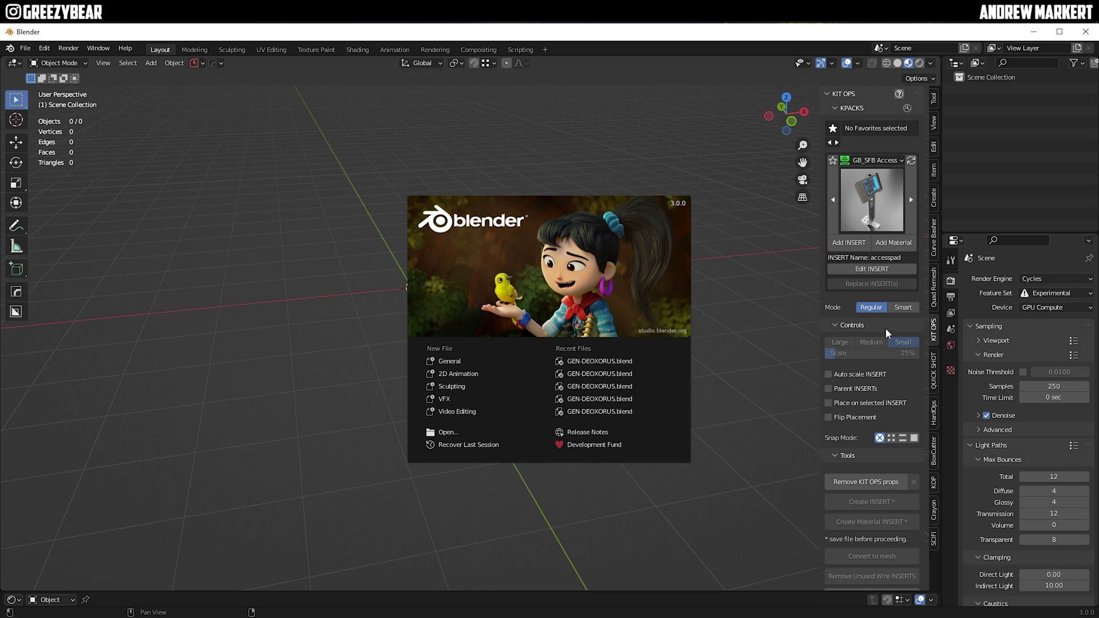
After relaunching, choose FARWOOD as the DPack in the SCIFI sidebar panel.
{"action": "left_click", "coordinate": [935, 541]}
{"action": "left_click", "coordinate": [934, 542]}
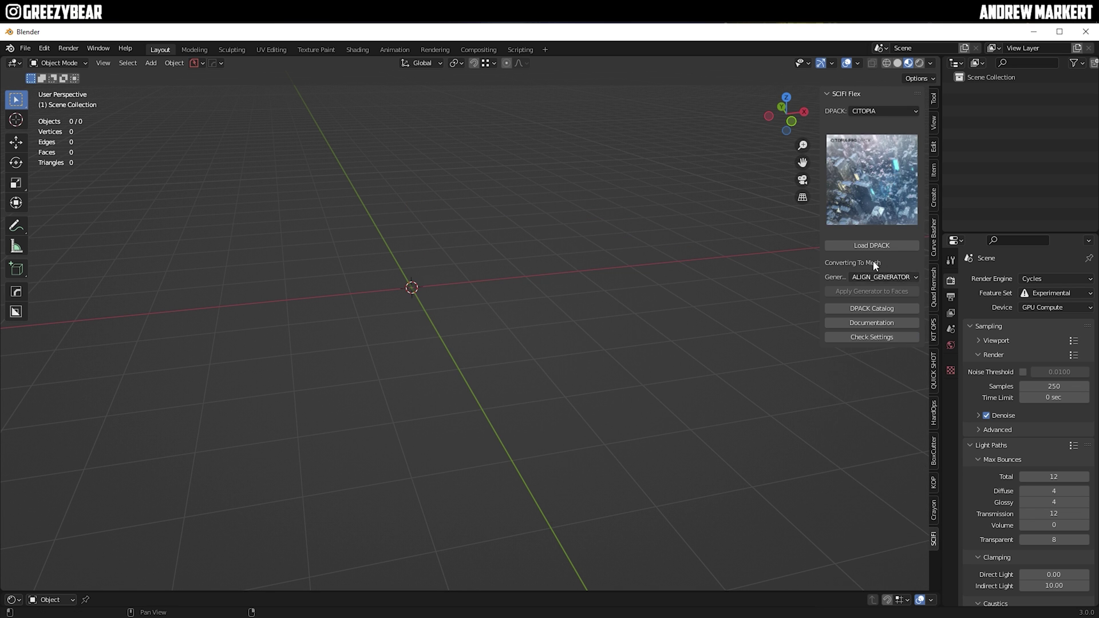
{"action": "left_click", "coordinate": [879, 111]}
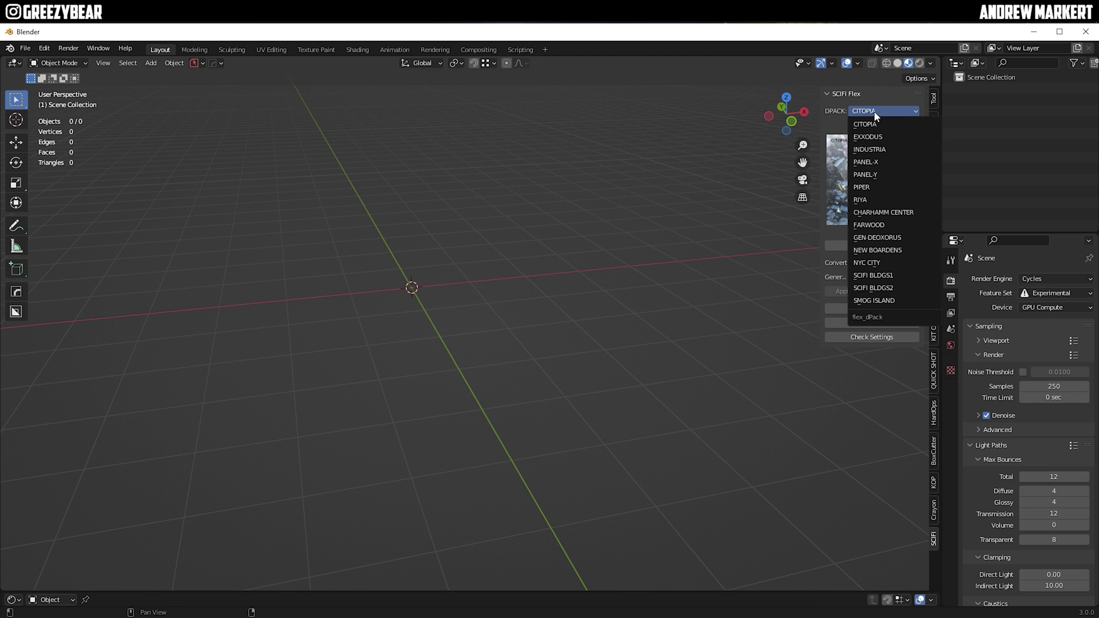
{"action": "left_click", "coordinate": [903, 224]}
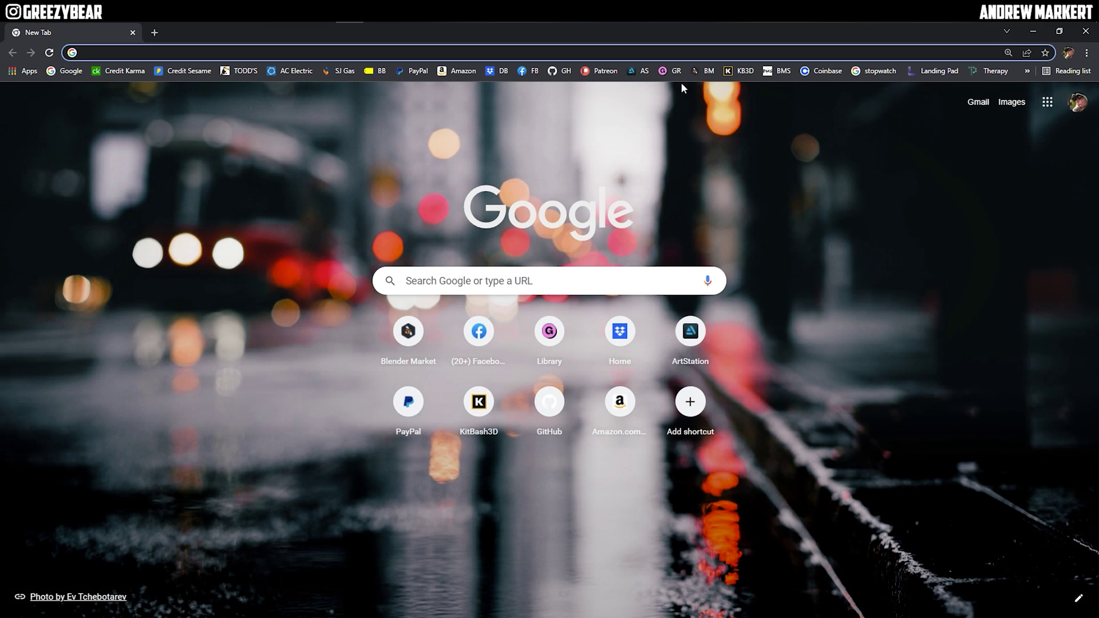
Load Blender Market and search for 'dpacks'.
{"action": "left_click", "coordinate": [708, 71]}
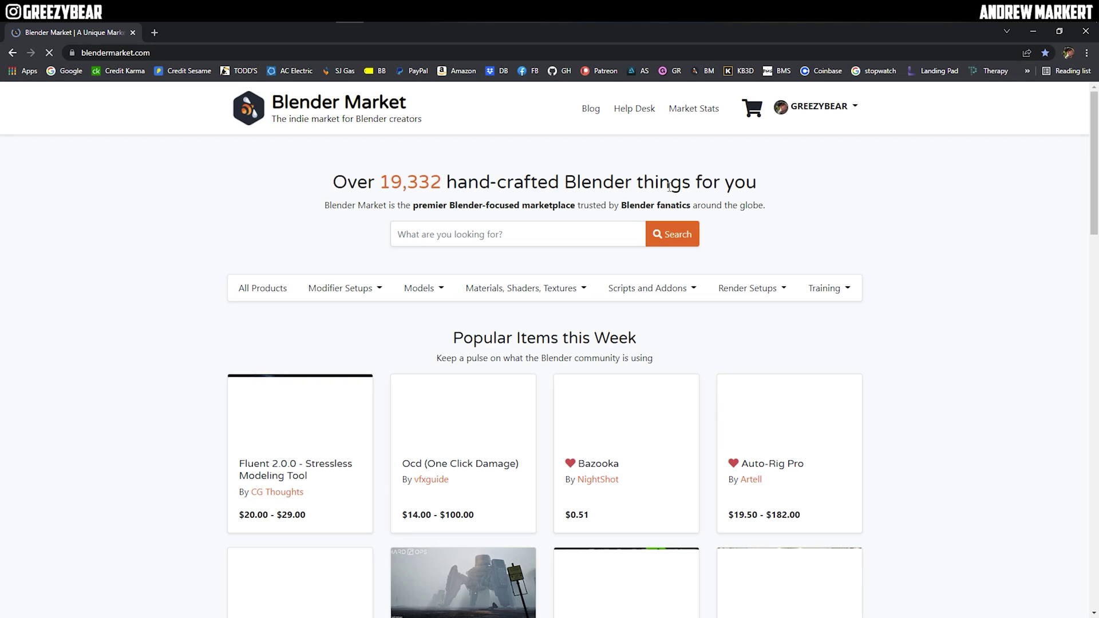
{"action": "left_click", "coordinate": [418, 234]}
{"action": "left_click", "coordinate": [409, 263]}
{"action": "left_click", "coordinate": [673, 233]}
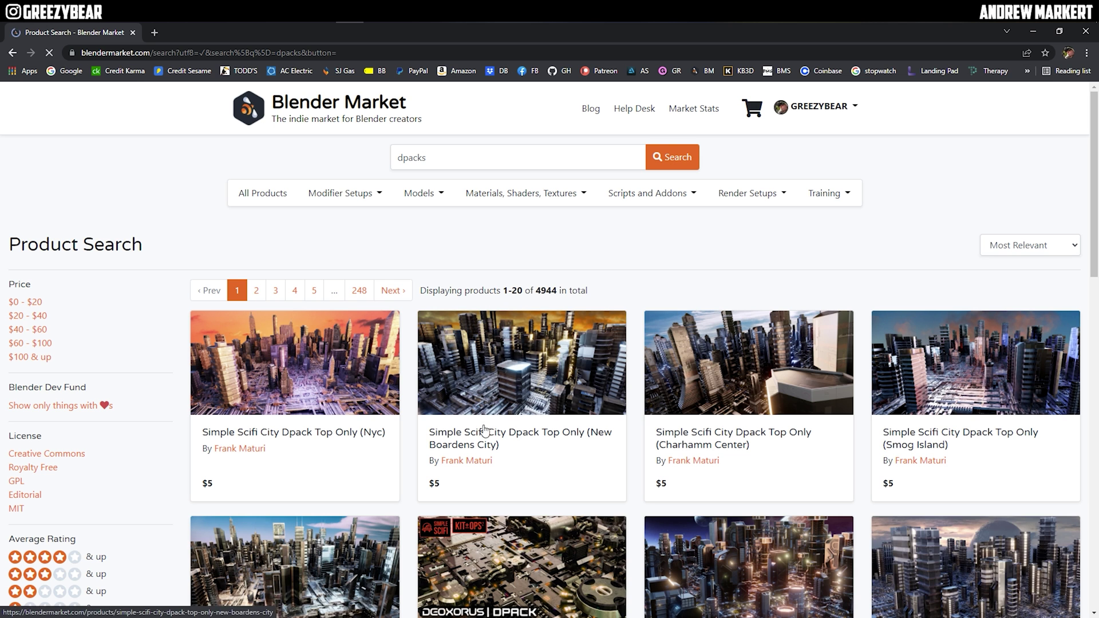
View the Farwood City dpack page from the creator's store, then close the browser.
{"action": "left_click", "coordinate": [240, 453]}
{"action": "scroll", "coordinate": [140, 296], "scroll_direction": "down", "scroll_amount": 7}
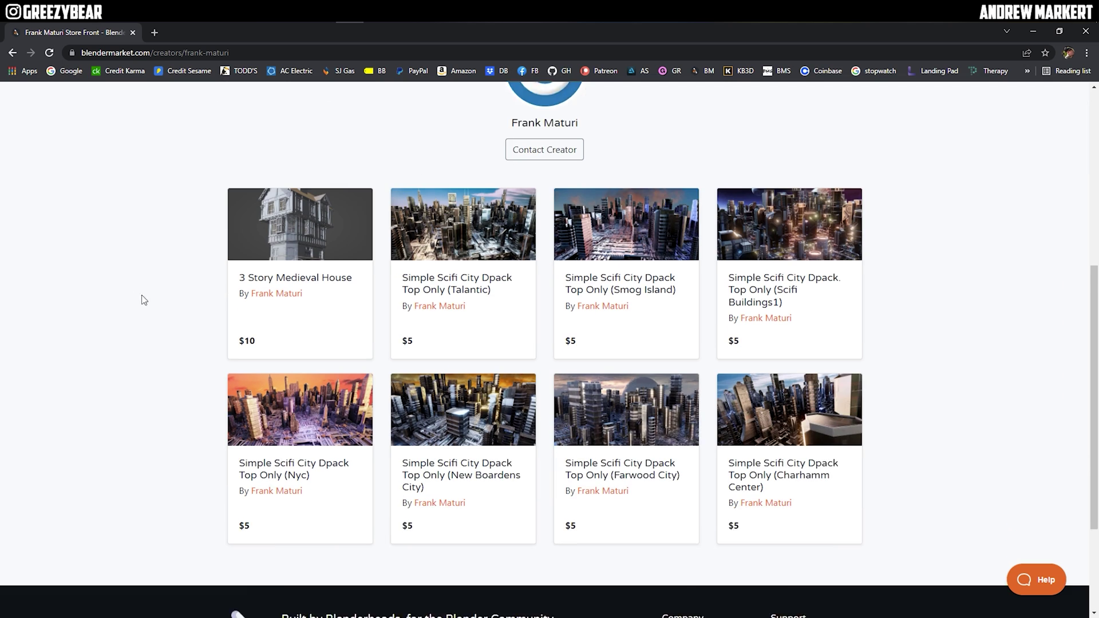
{"action": "scroll", "coordinate": [188, 239], "scroll_direction": "up", "scroll_amount": 1}
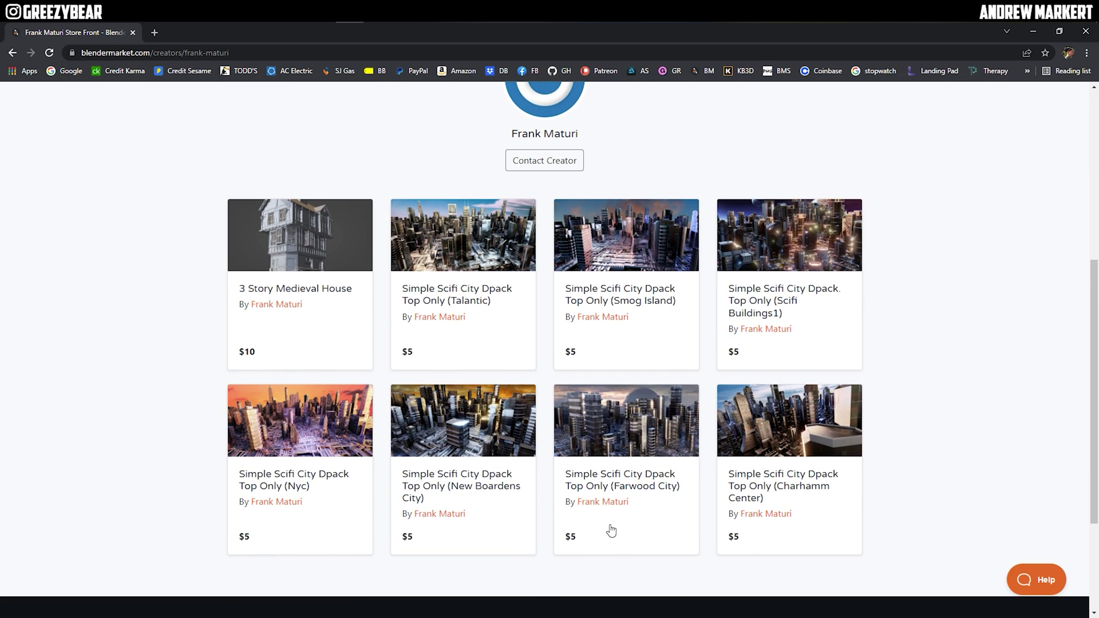
{"action": "left_click", "coordinate": [622, 437]}
{"action": "scroll", "coordinate": [177, 323], "scroll_direction": "down", "scroll_amount": 2}
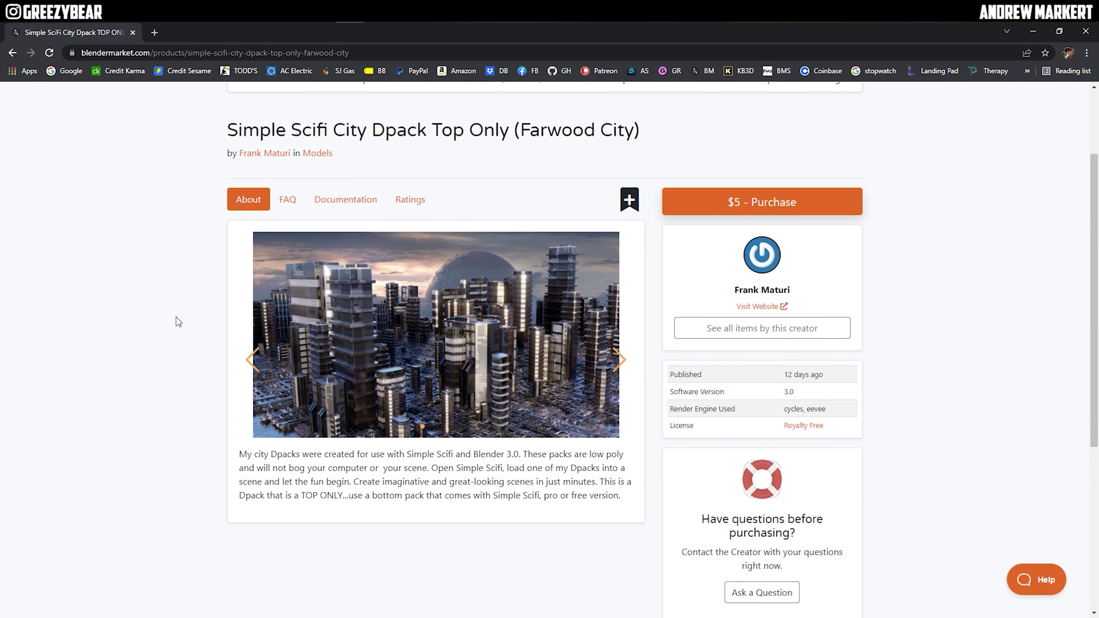
{"action": "scroll", "coordinate": [176, 303], "scroll_direction": "down", "scroll_amount": 1}
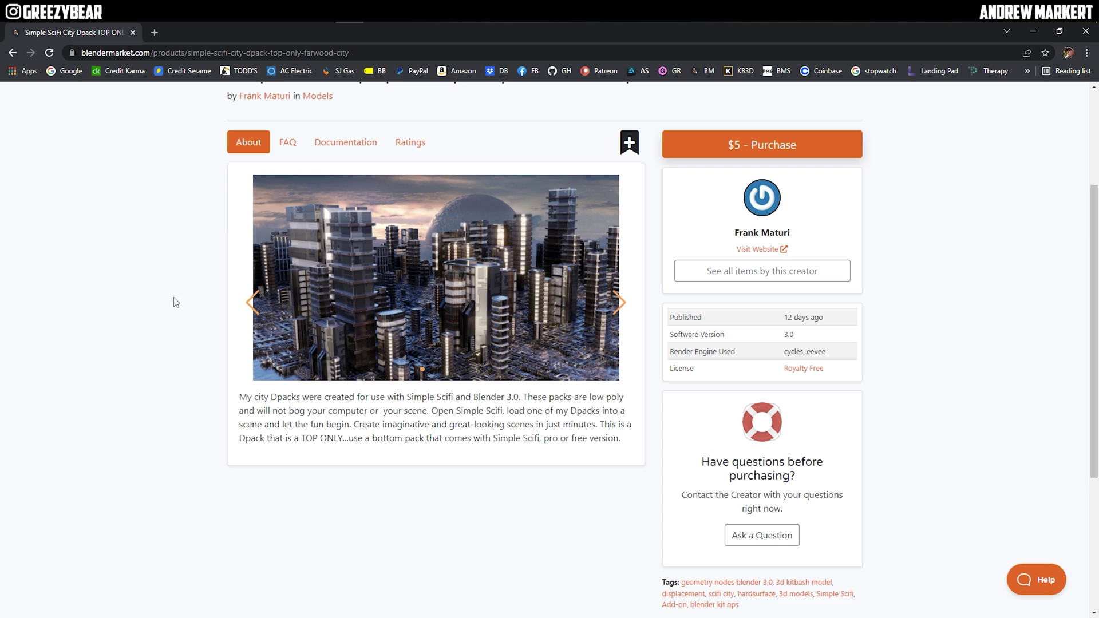
{"action": "left_click", "coordinate": [1085, 31]}
Add a plane, scale it to about twice its size, and apply the scale.
{"action": "left_click", "coordinate": [151, 63]}
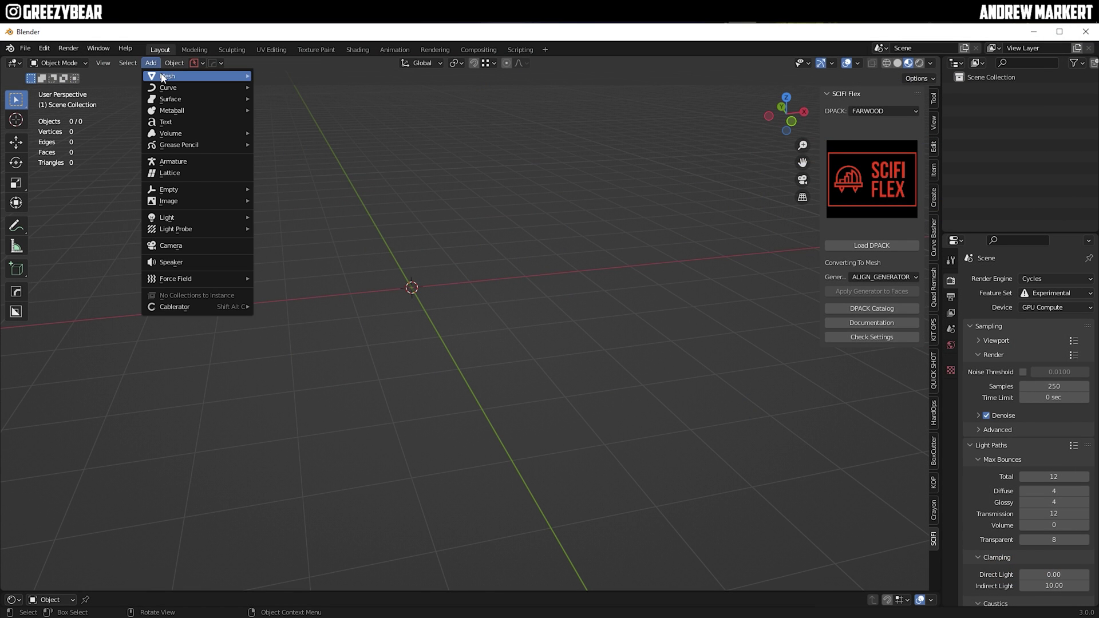
{"action": "mouse_move", "coordinate": [166, 78]}
{"action": "left_click", "coordinate": [286, 88]}
{"action": "key", "text": "s"}
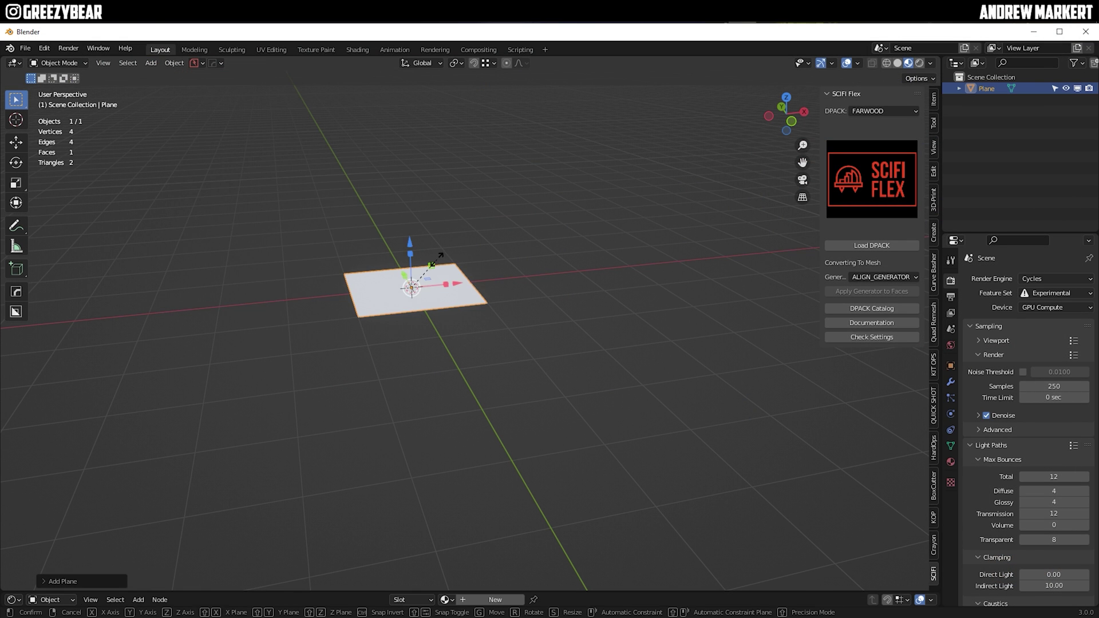
{"action": "left_click", "coordinate": [441, 246]}
{"action": "key", "text": "ctrl+a"}
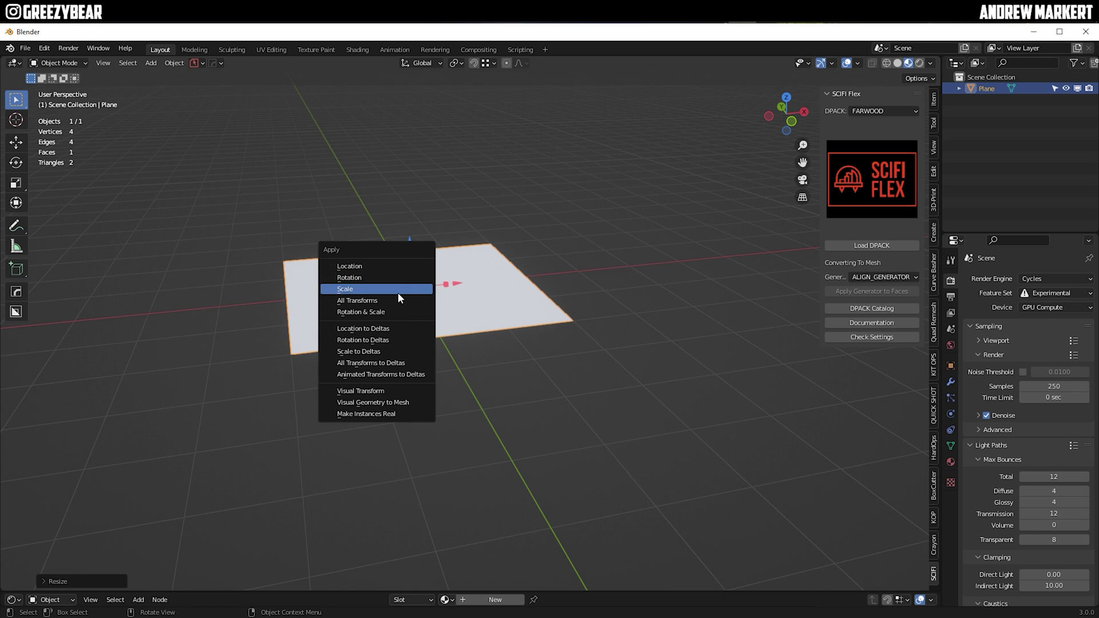
{"action": "left_click", "coordinate": [397, 292]}
{"action": "middle_click_drag", "start_coordinate": [397, 294], "coordinate": [409, 336]}
In Edit Mode, subdivide the plane three times into 64 faces.
{"action": "key", "text": "Tab"}
{"action": "right_click", "coordinate": [432, 335]}
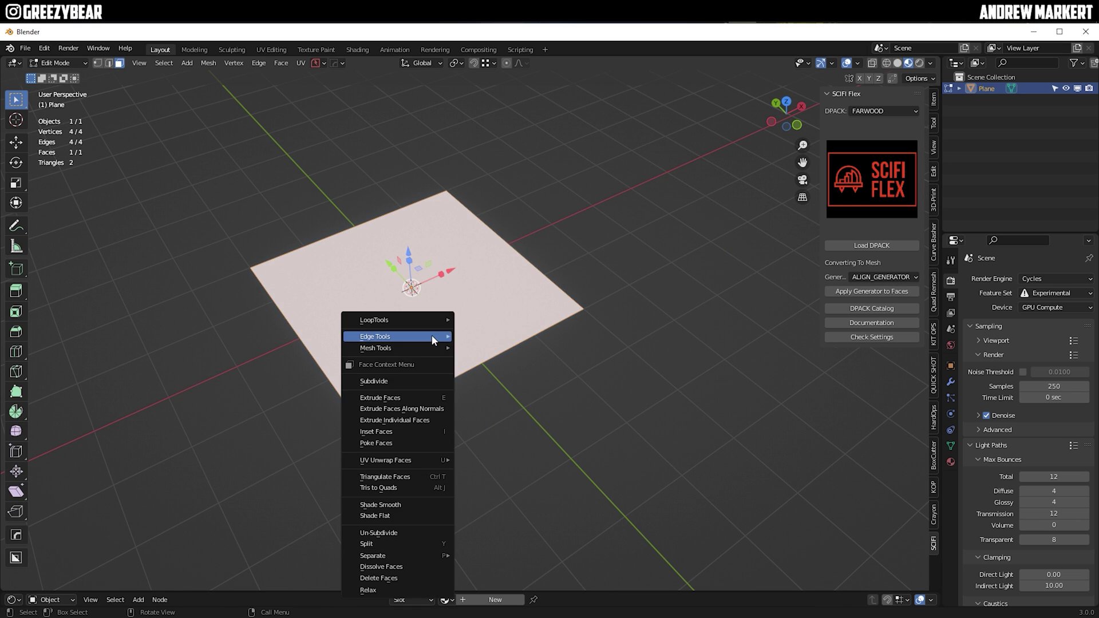
{"action": "left_click", "coordinate": [422, 381]}
{"action": "right_click", "coordinate": [410, 350]}
{"action": "left_click", "coordinate": [407, 349]}
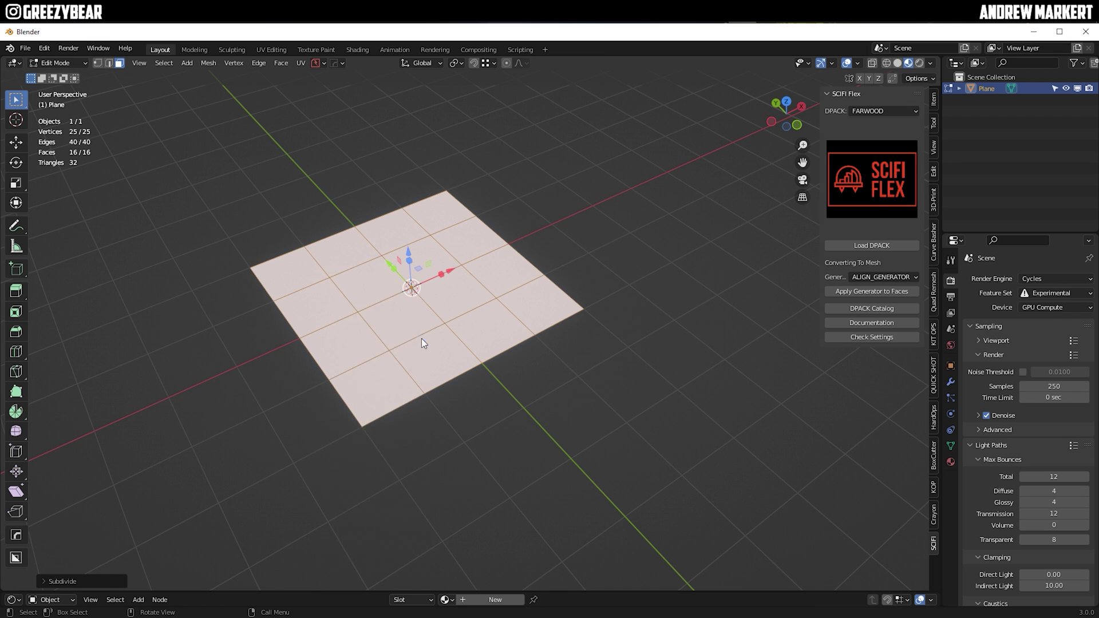
{"action": "right_click", "coordinate": [422, 339]}
{"action": "left_click", "coordinate": [422, 338]}
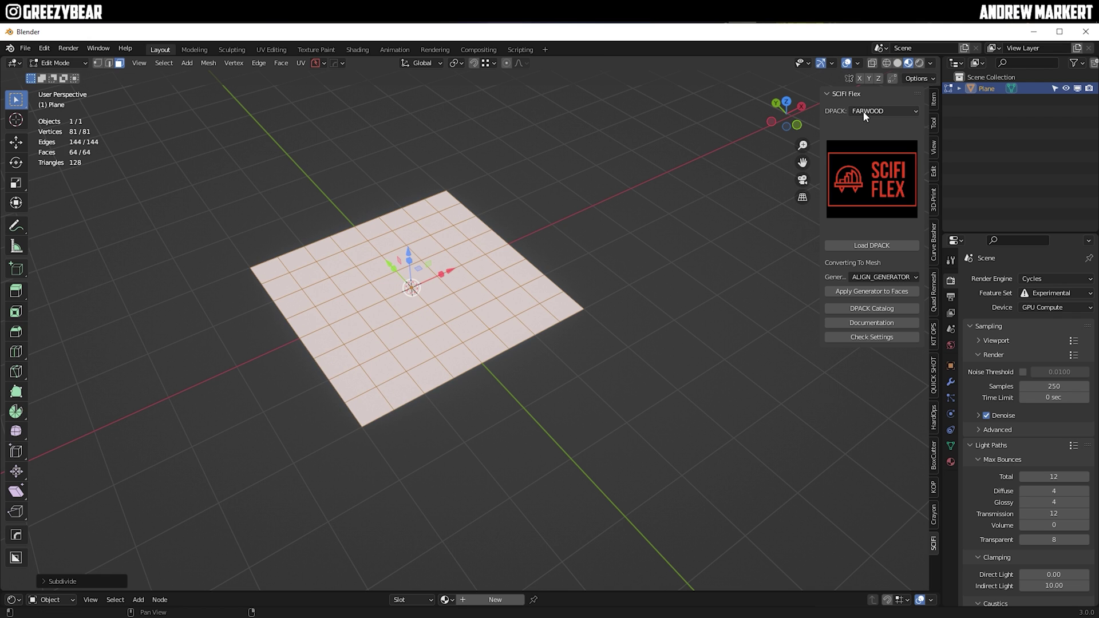
Apply the GEO_GENERATOR generator to the plane's faces.
{"action": "left_click", "coordinate": [868, 277]}
{"action": "left_click", "coordinate": [879, 302]}
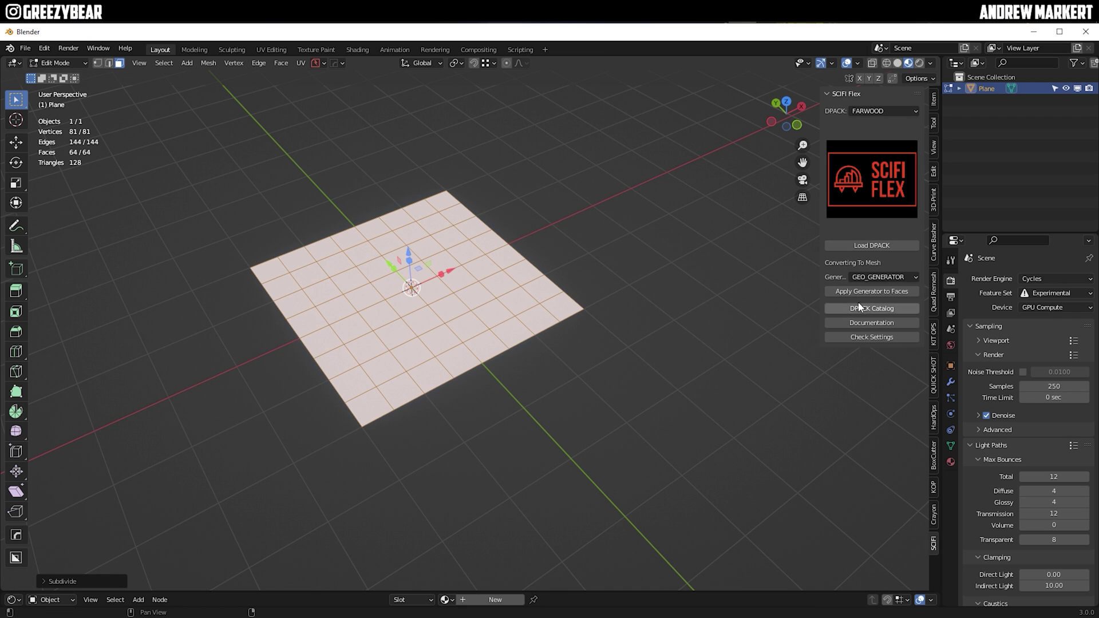
{"action": "left_click", "coordinate": [841, 292]}
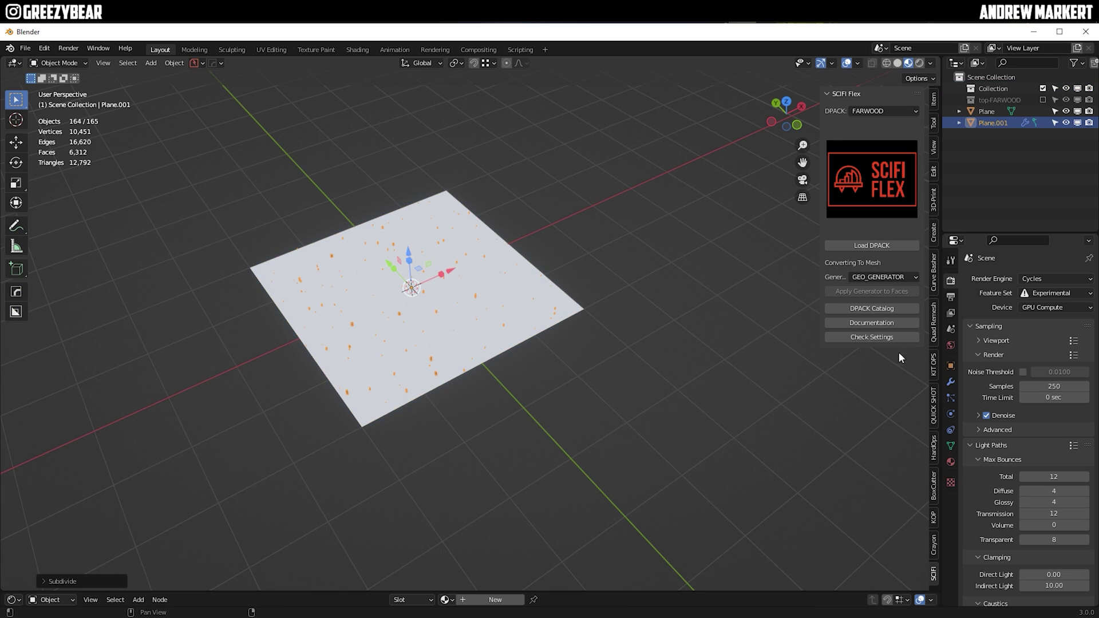
In the generator modifier, set Top LVL Density 2, Top LVL Size 8, Material Prev. 1.
{"action": "left_click", "coordinate": [951, 382]}
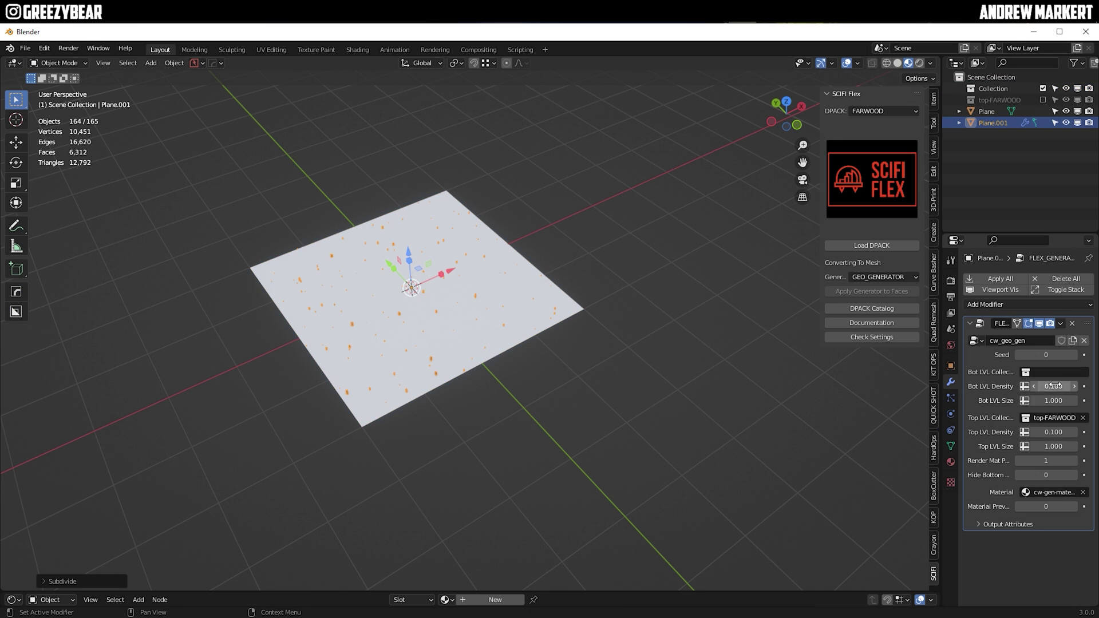
{"action": "left_click", "coordinate": [1063, 431]}
{"action": "type", "text": "2"}
{"action": "key", "text": "Return"}
{"action": "left_click", "coordinate": [1051, 447]}
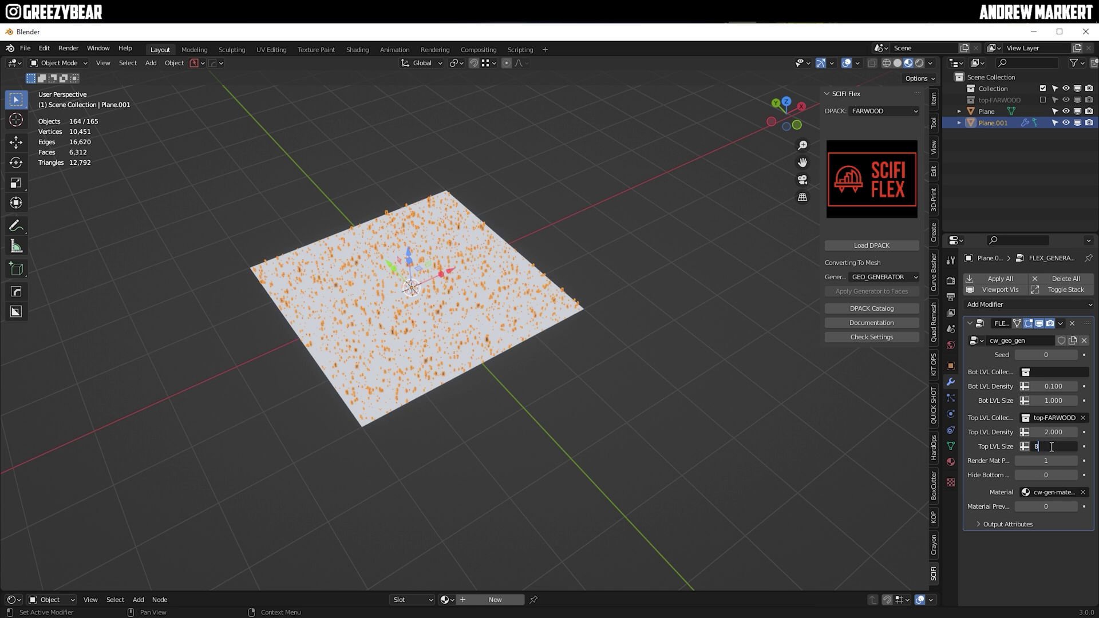
{"action": "type", "text": "8"}
{"action": "key", "text": "Return"}
{"action": "left_click", "coordinate": [1048, 506]}
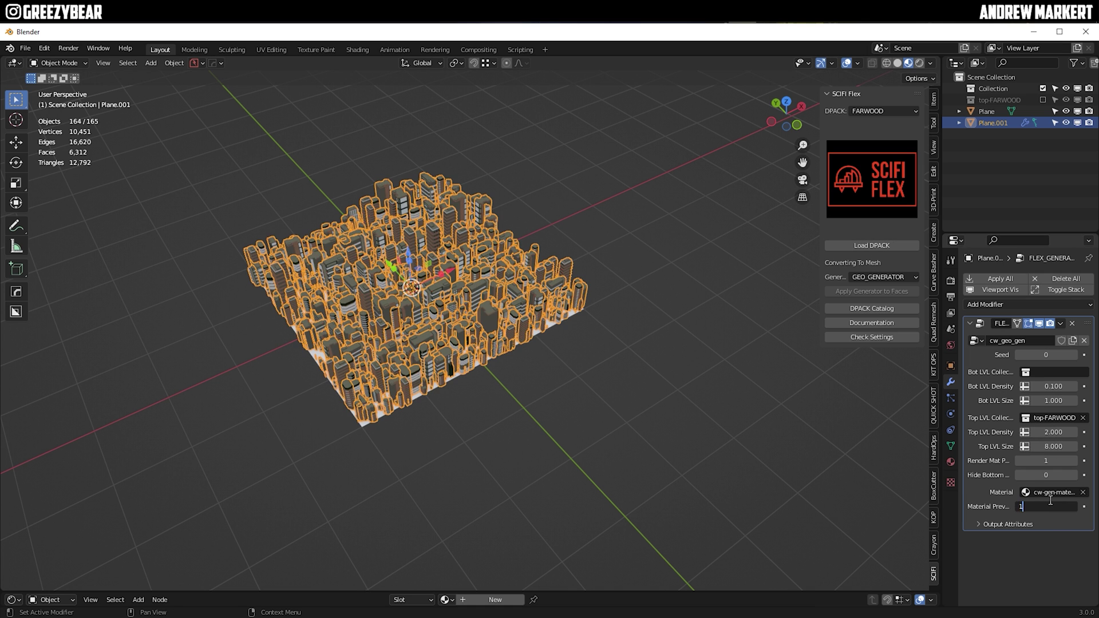
{"action": "type", "text": "1"}
{"action": "key", "text": "Return"}
Deselect the city, then orbit to a low side view and zoom to inspect it.
{"action": "left_click", "coordinate": [595, 229]}
{"action": "middle_click_drag", "start_coordinate": [595, 229], "coordinate": [641, 409]}
{"action": "scroll", "coordinate": [564, 313], "scroll_direction": "up", "scroll_amount": 5}
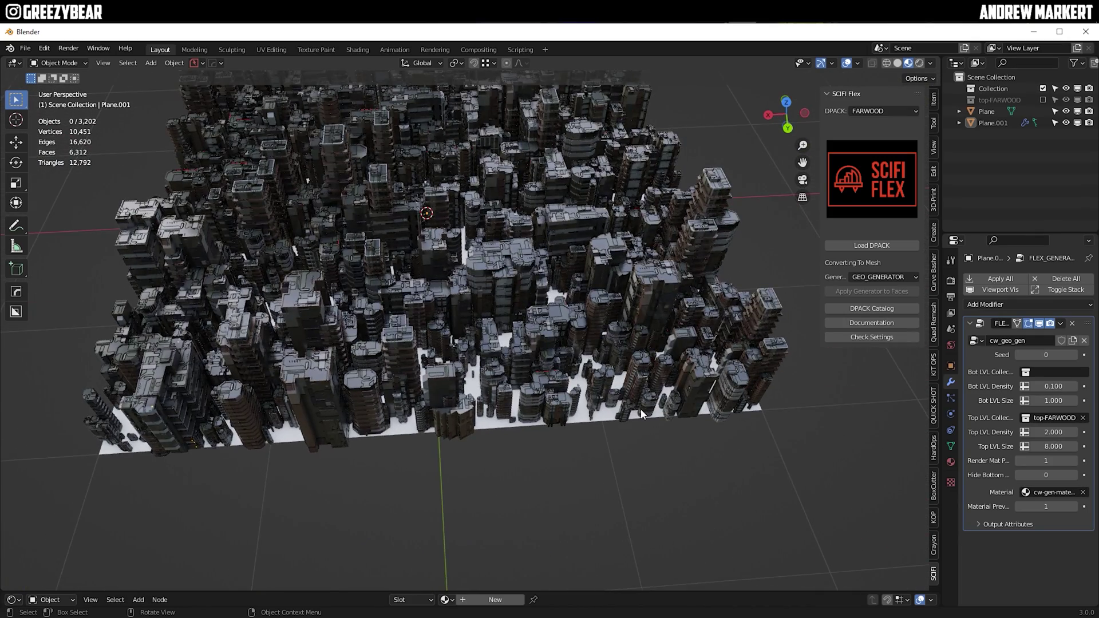
{"action": "scroll", "coordinate": [493, 355], "scroll_direction": "down", "scroll_amount": 3}
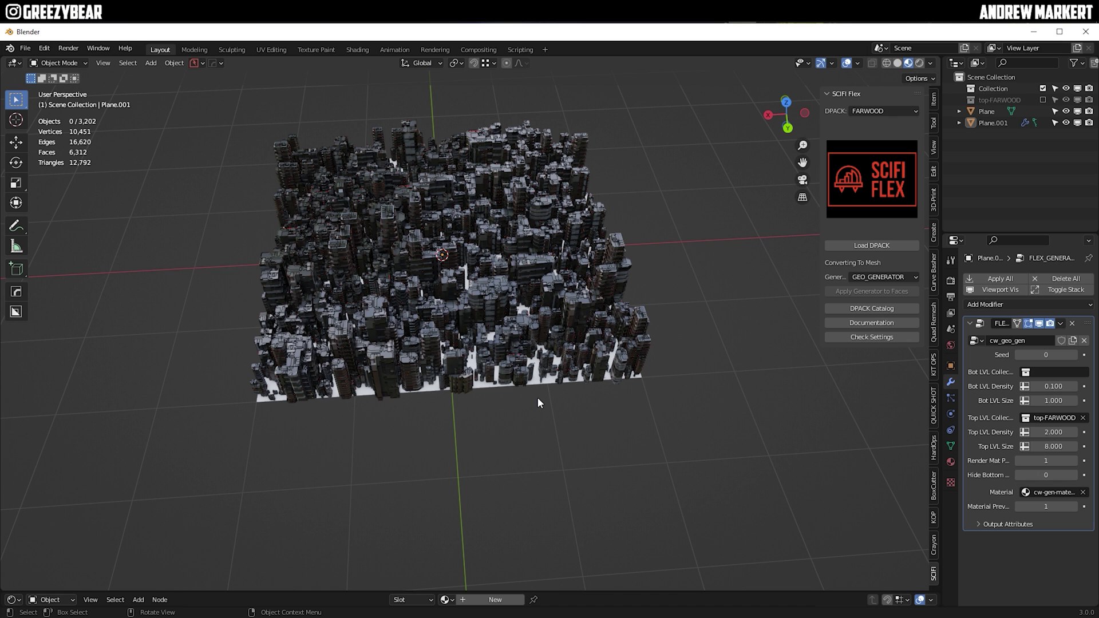